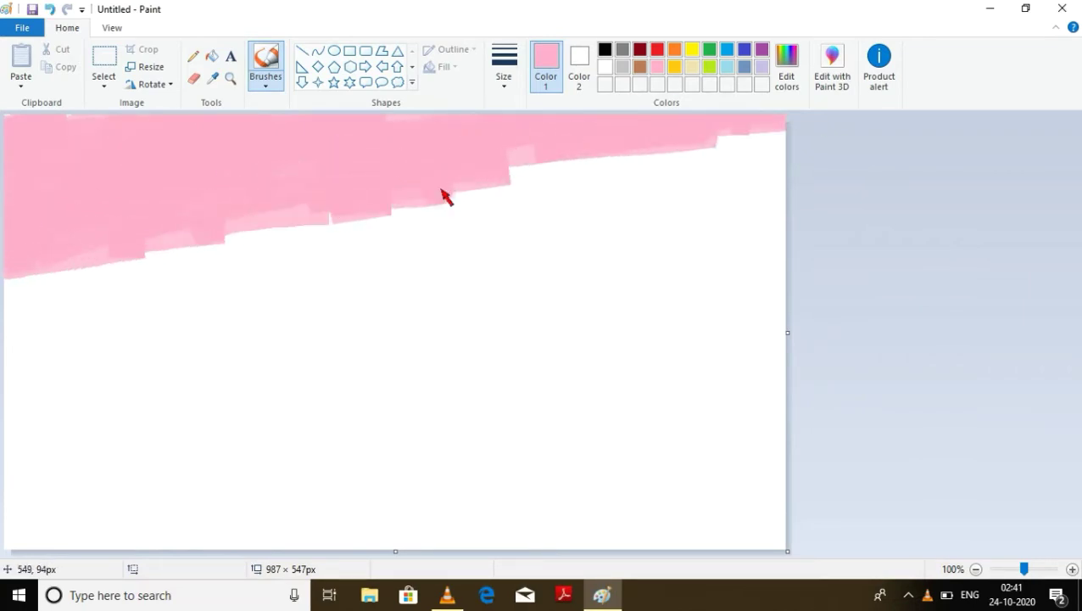
- Paint a hot pink band (Red 255, Green 0, Blue 128) across the canvas below the light pink area
click(787, 64)
click(523, 242)
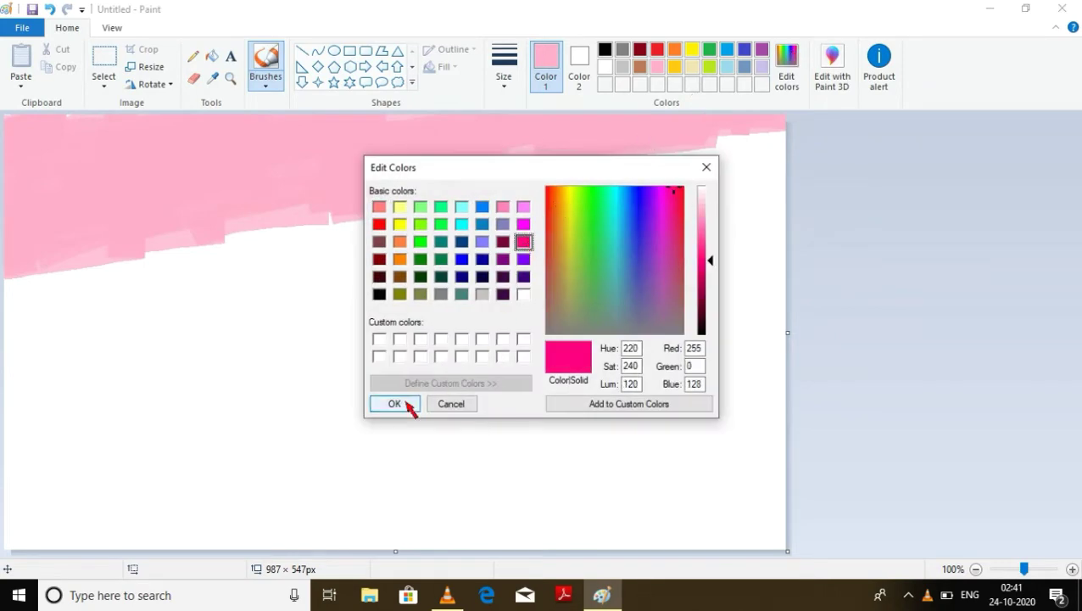
click(394, 404)
mouse_move(13, 335)
mouse_down()
mouse_move(49, 301)
mouse_move(783, 169)
mouse_move(821, 177)
mouse_move(262, 307)
mouse_move(340, 329)
mouse_up()
mouse_move(506, 281)
mouse_down()
mouse_move(590, 258)
mouse_move(426, 266)
mouse_move(873, 219)
mouse_move(729, 226)
mouse_move(815, 175)
mouse_move(657, 180)
mouse_move(683, 207)
mouse_move(513, 220)
mouse_move(34, 406)
mouse_move(208, 359)
mouse_move(8, 368)
mouse_move(119, 388)
mouse_move(661, 263)
mouse_move(405, 274)
mouse_move(873, 251)
mouse_move(748, 251)
mouse_move(627, 298)
mouse_move(584, 288)
mouse_move(40, 419)
mouse_move(651, 315)
mouse_move(577, 304)
mouse_move(633, 314)
mouse_move(576, 167)
mouse_move(359, 371)
mouse_move(799, 352)
mouse_move(431, 365)
mouse_move(716, 342)
mouse_up()
- Paint the rest of the canvas below the hot pink band black, covering the remaining white gaps
click(605, 49)
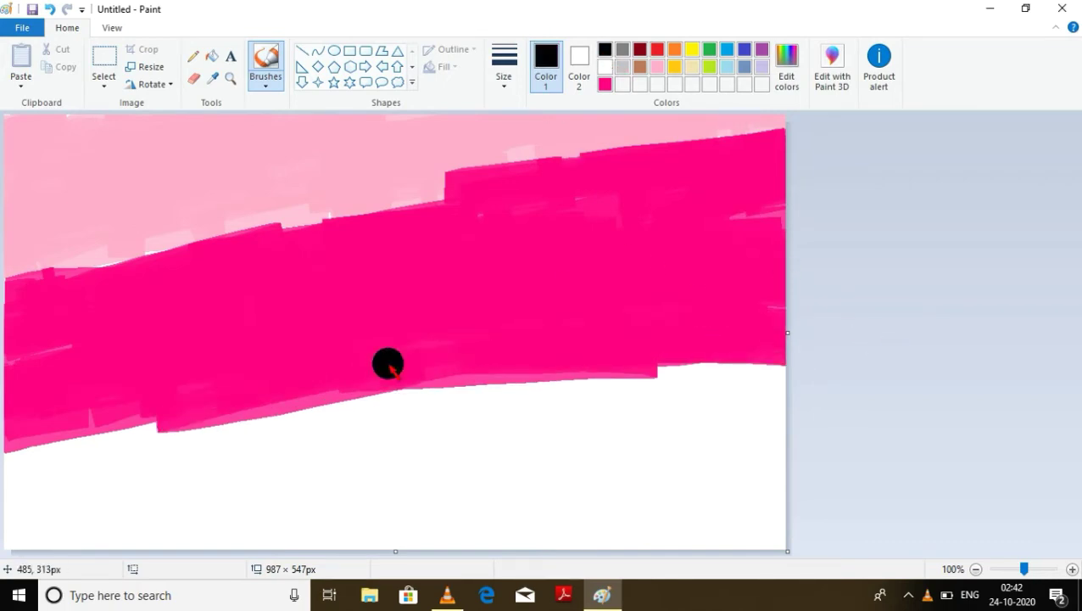
mouse_move(9, 507)
mouse_down()
mouse_move(113, 442)
mouse_move(283, 499)
mouse_move(271, 458)
mouse_move(148, 433)
mouse_move(456, 428)
mouse_move(391, 408)
mouse_move(568, 443)
mouse_move(528, 418)
mouse_move(623, 378)
mouse_move(321, 422)
mouse_move(425, 526)
mouse_move(750, 446)
mouse_move(764, 552)
mouse_move(698, 508)
mouse_move(747, 543)
mouse_move(717, 457)
mouse_move(790, 434)
mouse_up()
mouse_move(788, 381)
mouse_down()
mouse_move(107, 525)
mouse_move(236, 515)
mouse_move(2, 533)
mouse_move(36, 503)
mouse_move(83, 532)
mouse_move(11, 516)
mouse_up()
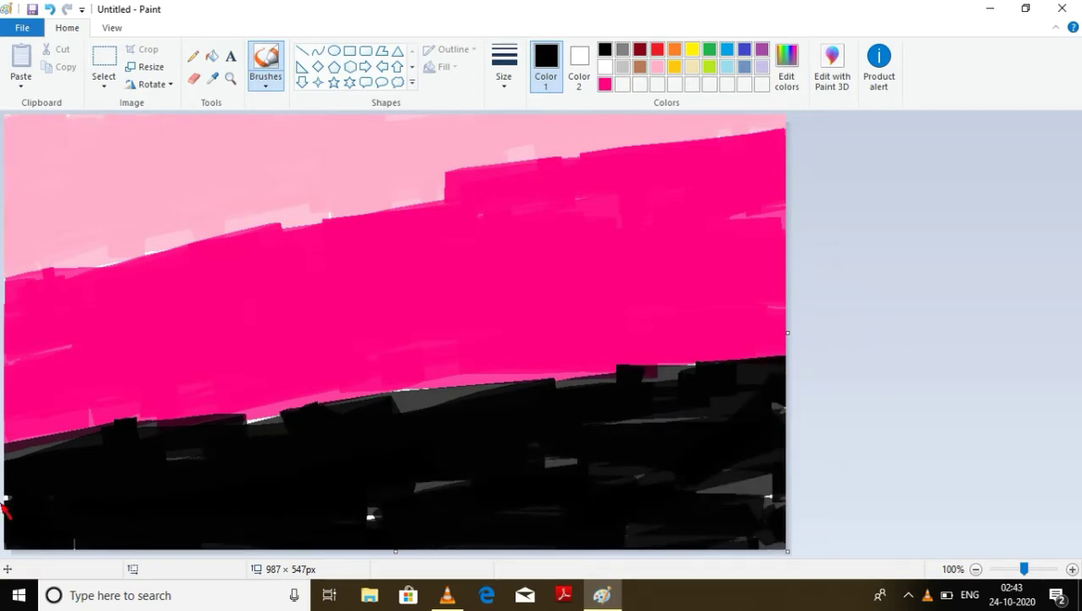
drag(288, 437, 609, 495)
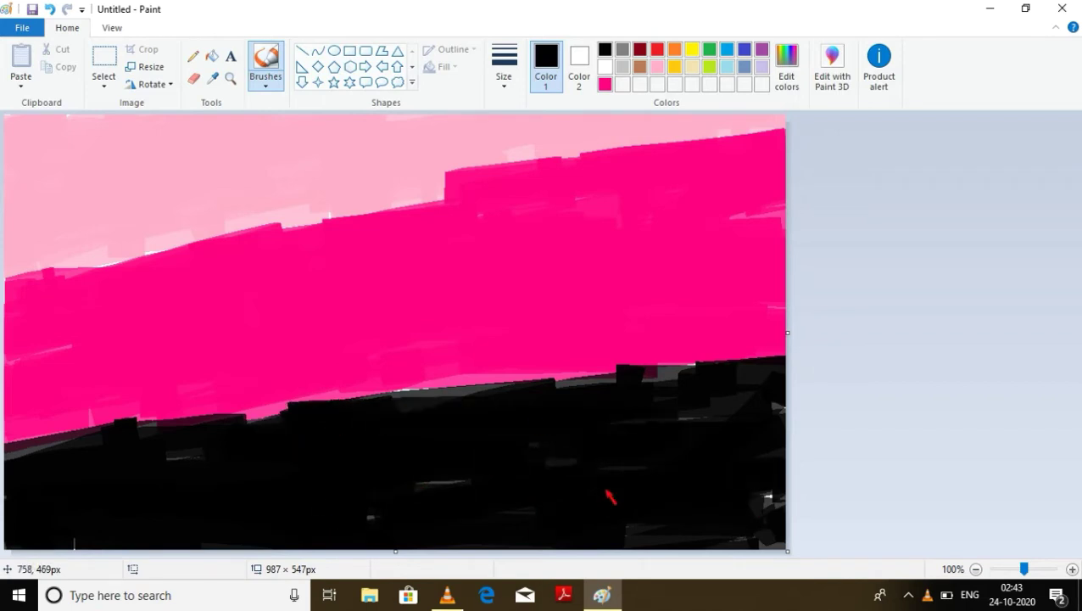
- Blend the bands into a gradient by resizing the image to 1 pixel wide and back to 987 pixels
click(147, 68)
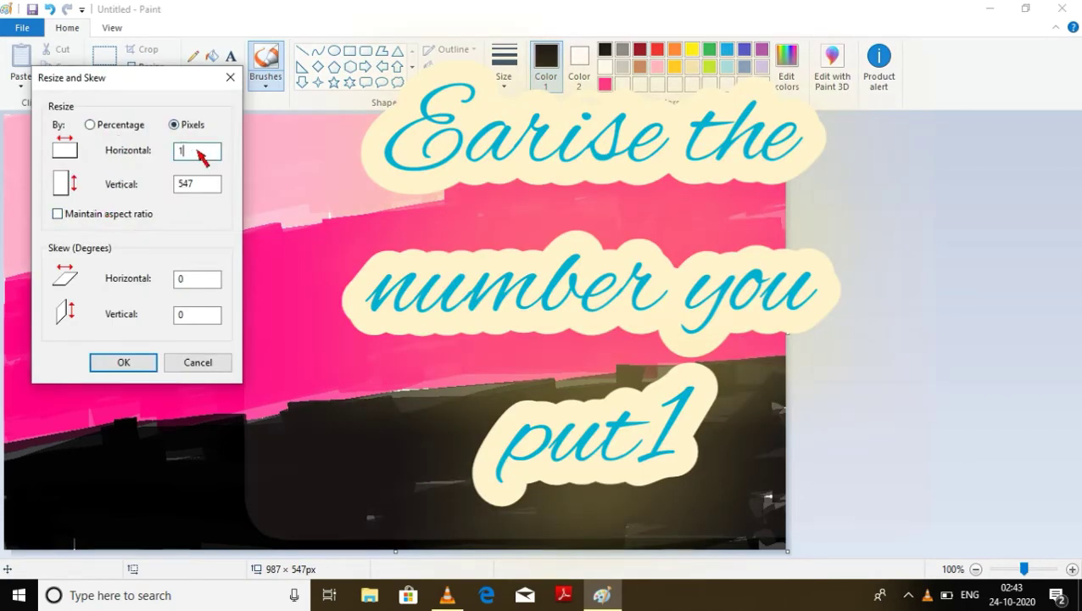
text(1)
click(138, 366)
click(147, 68)
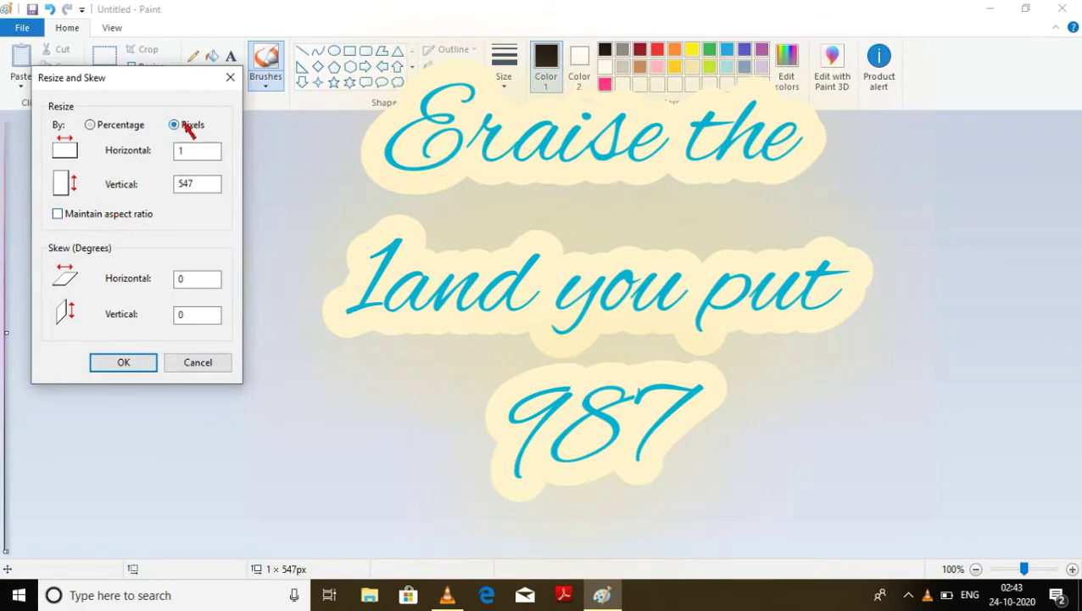
click(108, 369)
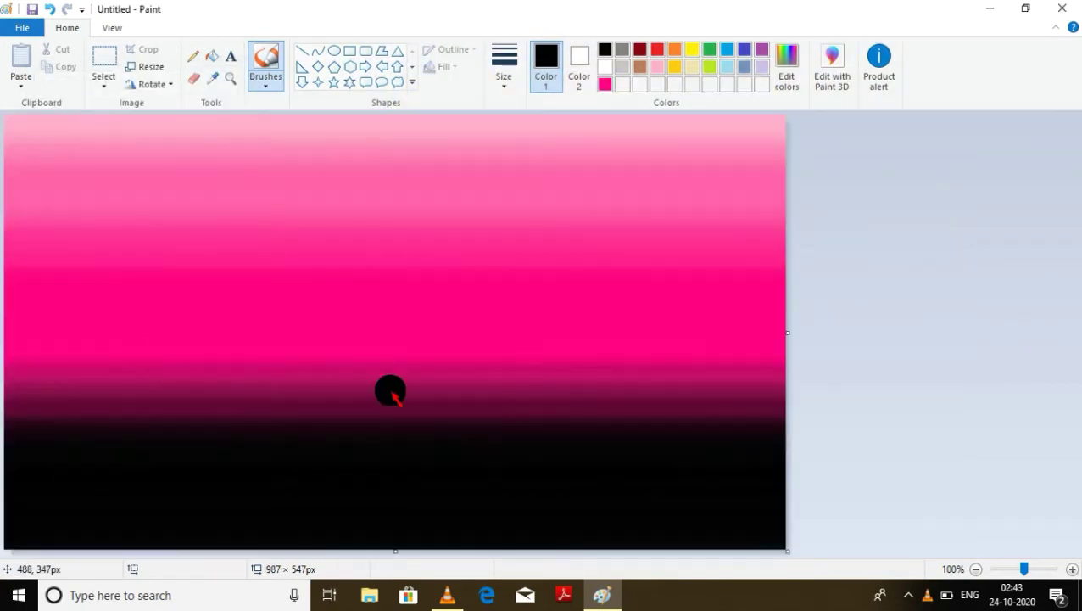
- Widen the canvas to about 1348 px so a blank white area lies beside the gradient
click(273, 75)
click(340, 100)
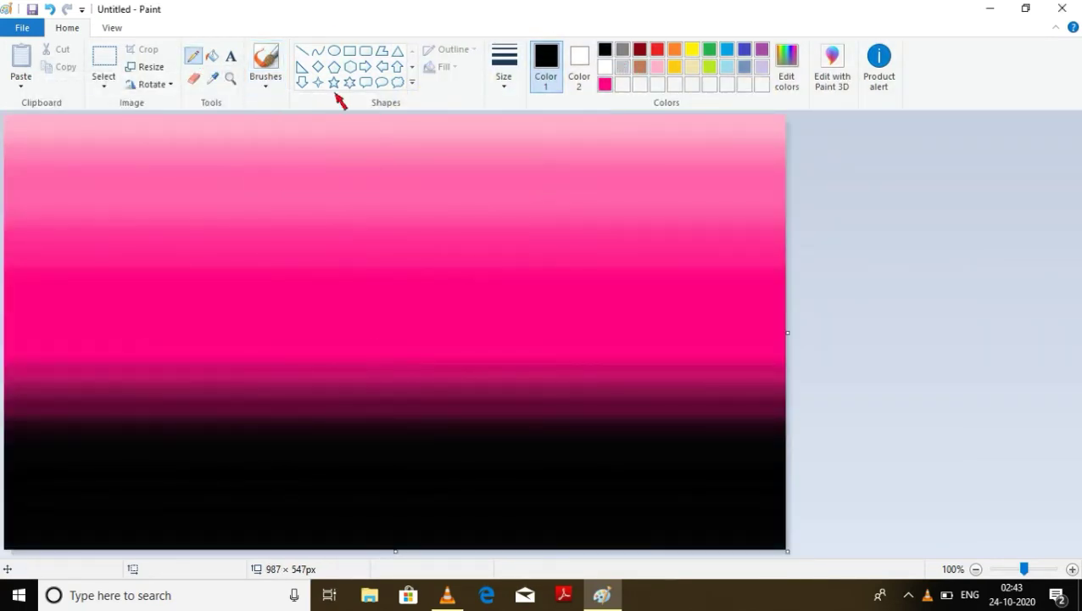
drag(789, 335, 1074, 336)
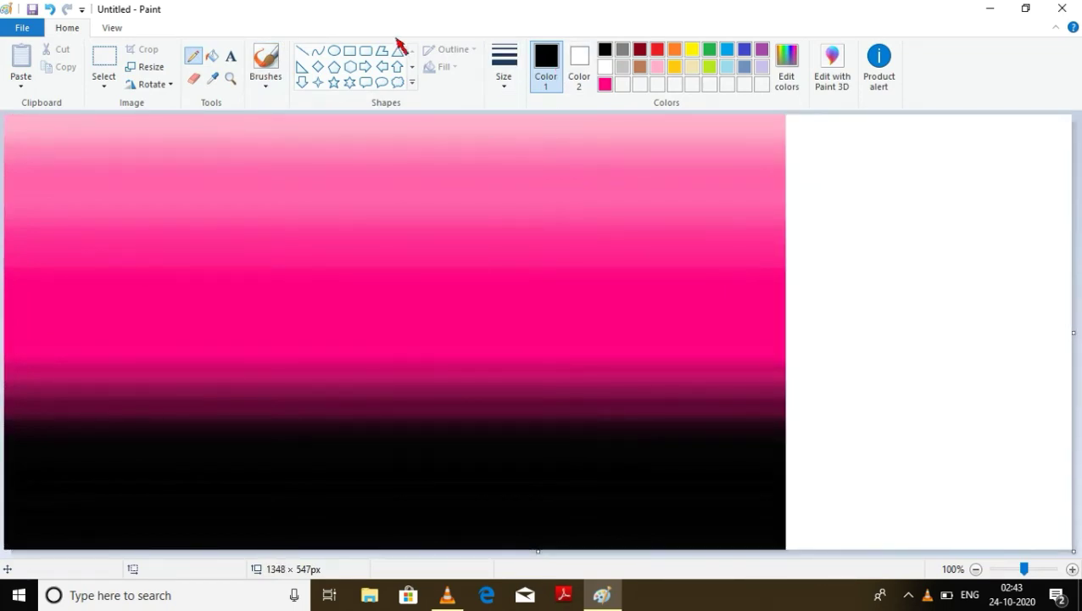
- Draw a thick black jagged grass patch freehand on the white area and fill it black
click(503, 68)
click(579, 241)
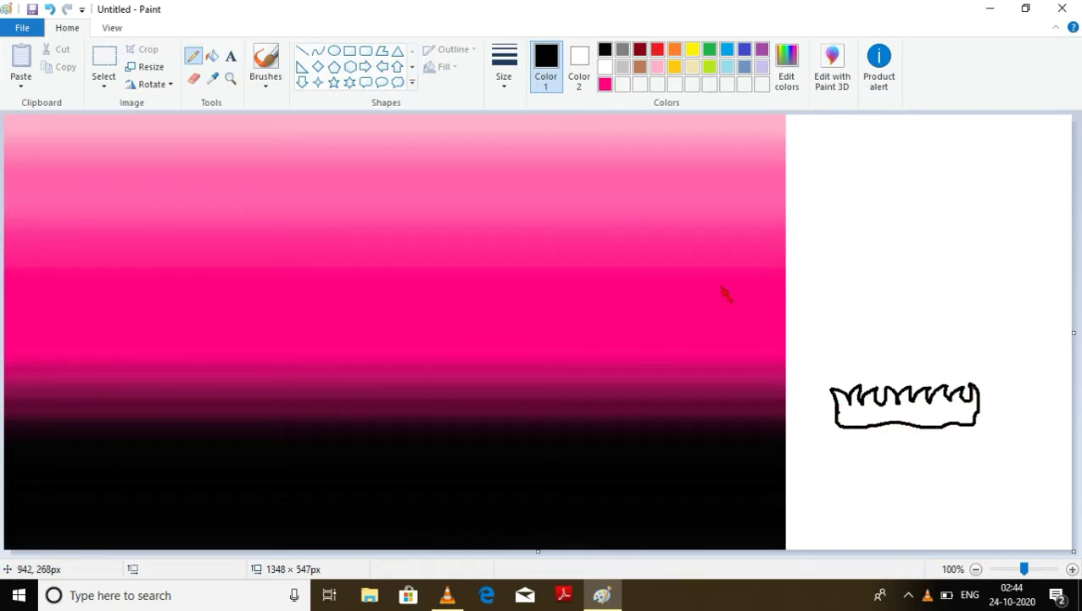
click(212, 56)
click(906, 410)
- Draw the left palm trunk and the middle trunk's left edge with thinner black curves rising from the grass
click(317, 51)
click(504, 68)
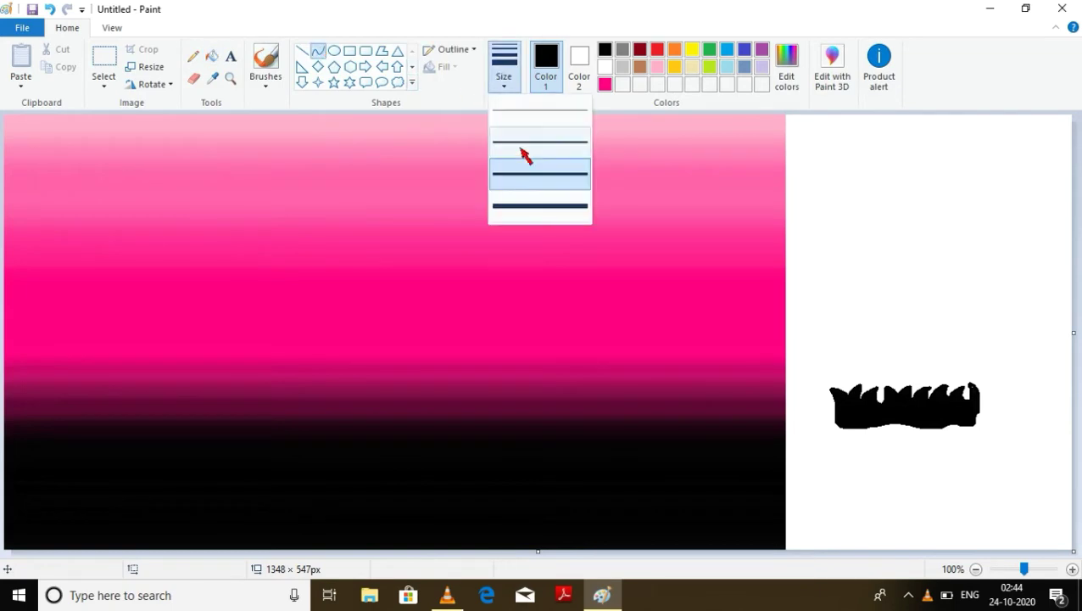
click(524, 155)
mouse_move(854, 388)
mouse_down()
mouse_move(849, 193)
mouse_move(845, 210)
mouse_up()
mouse_move(849, 280)
mouse_down()
mouse_move(863, 318)
mouse_move(861, 301)
mouse_up()
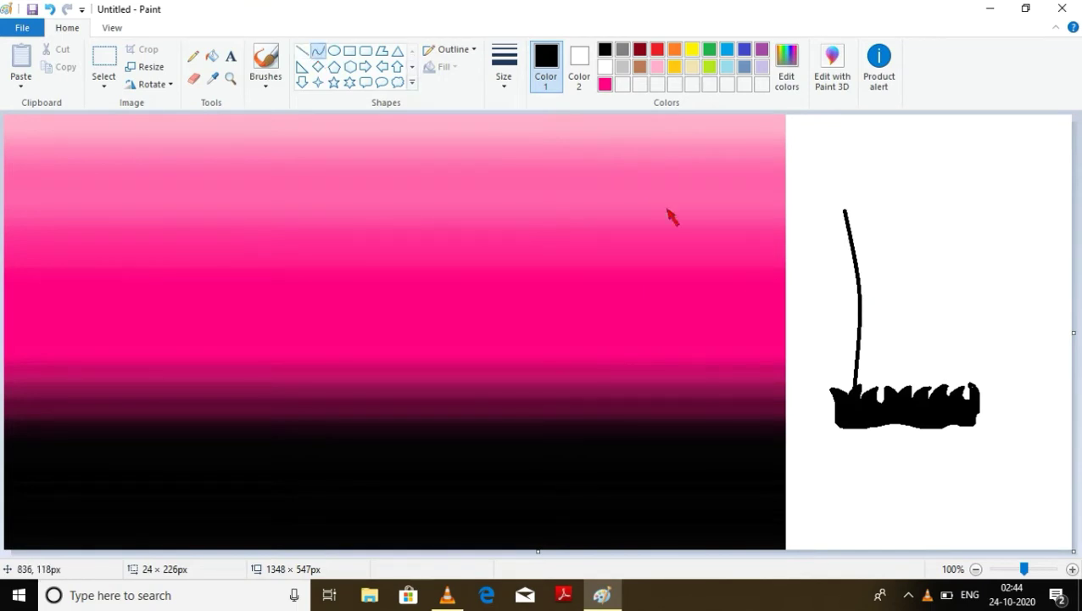
mouse_move(897, 393)
mouse_down()
mouse_move(812, 145)
mouse_move(846, 211)
mouse_up()
mouse_move(871, 301)
mouse_down()
mouse_move(884, 291)
mouse_move(894, 212)
mouse_move(884, 243)
mouse_up()
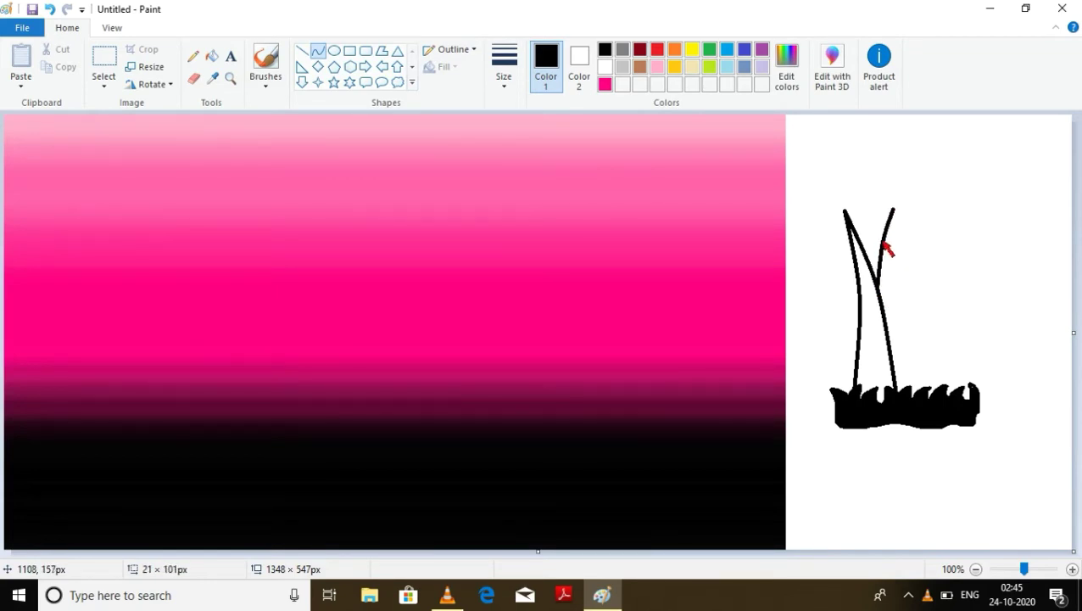
- Draw the right palm trunk with two black curves rising from the grass and meeting at a pointed tip
drag(941, 385, 957, 207)
drag(952, 299, 940, 295)
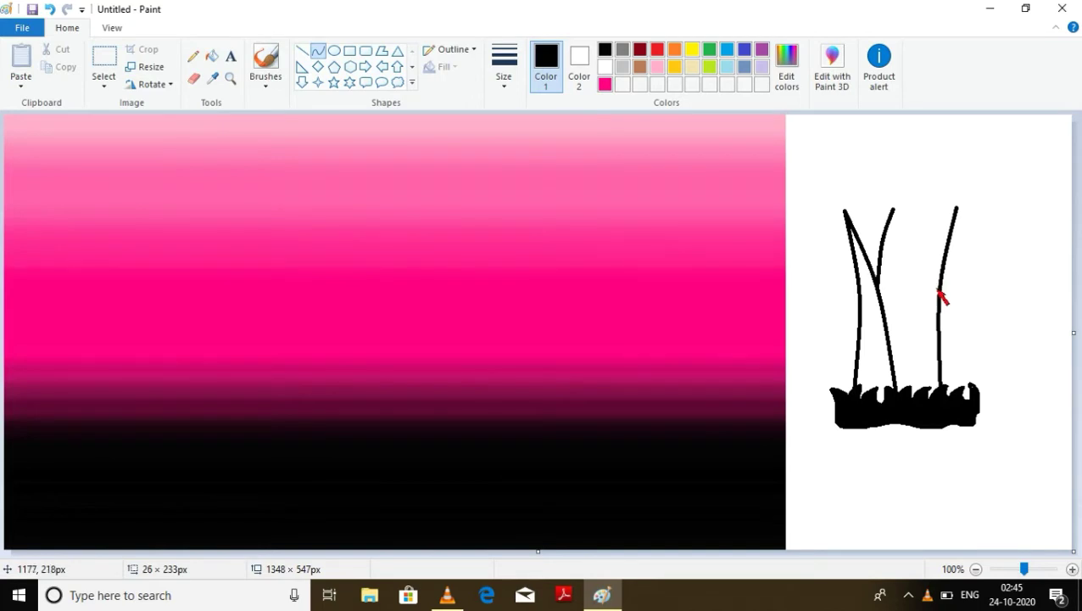
drag(977, 399, 957, 210)
drag(966, 291, 955, 309)
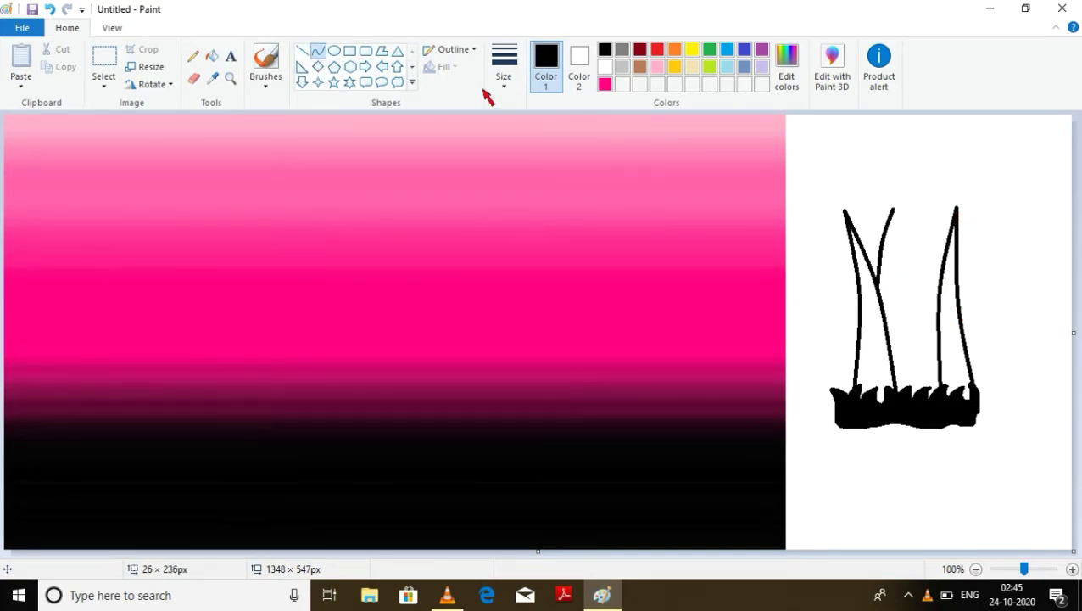
drag(939, 395, 898, 213)
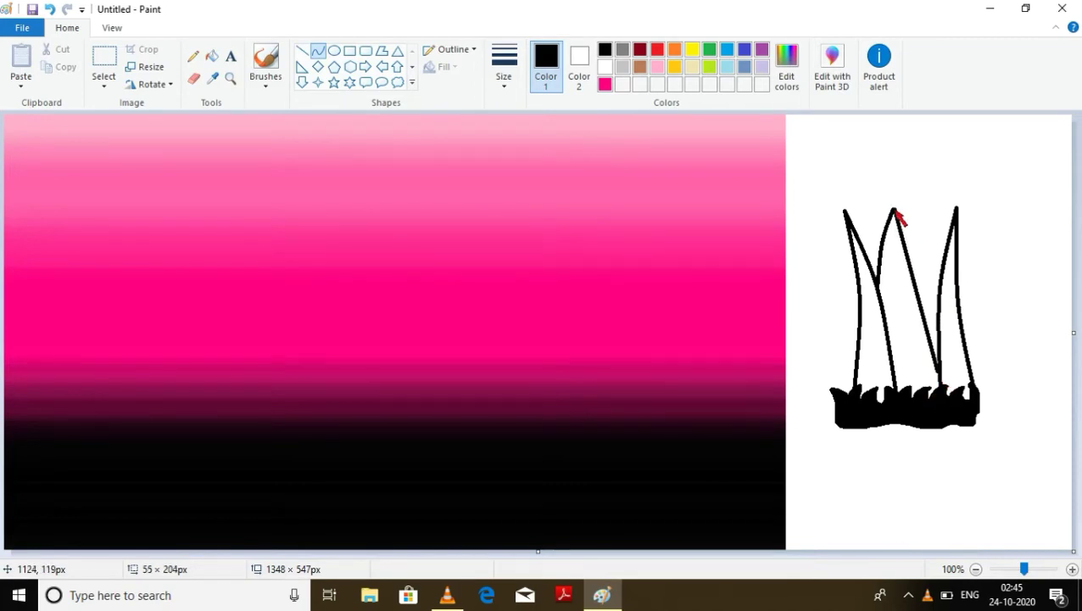
mouse_move(916, 296)
mouse_down()
mouse_move(926, 314)
mouse_move(909, 325)
mouse_move(897, 217)
mouse_move(918, 266)
mouse_move(903, 272)
mouse_up()
key(ctrl+z)
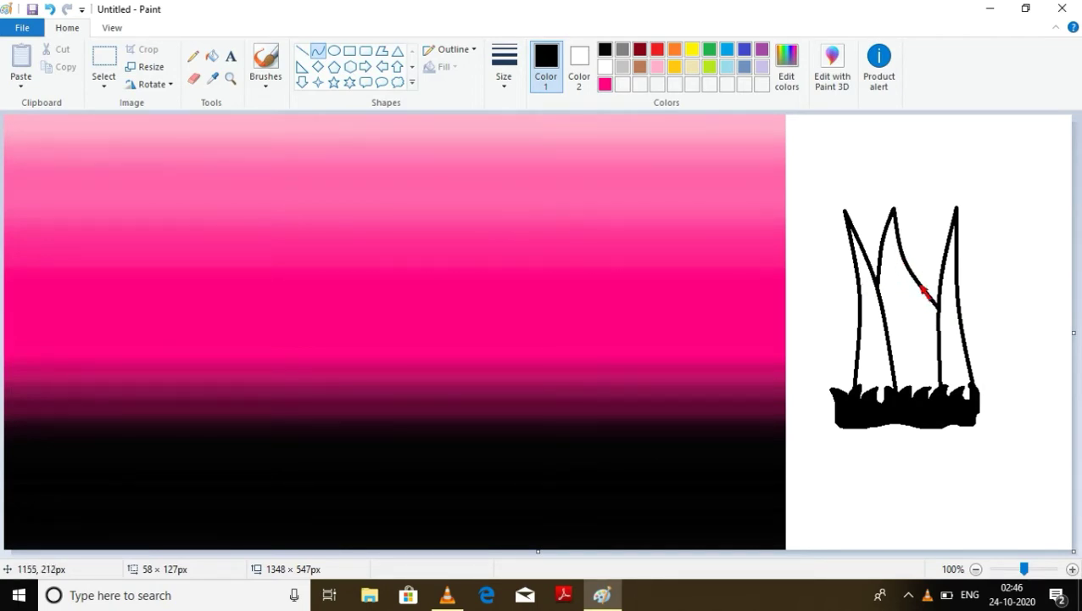
right_click(926, 290)
key(Escape)
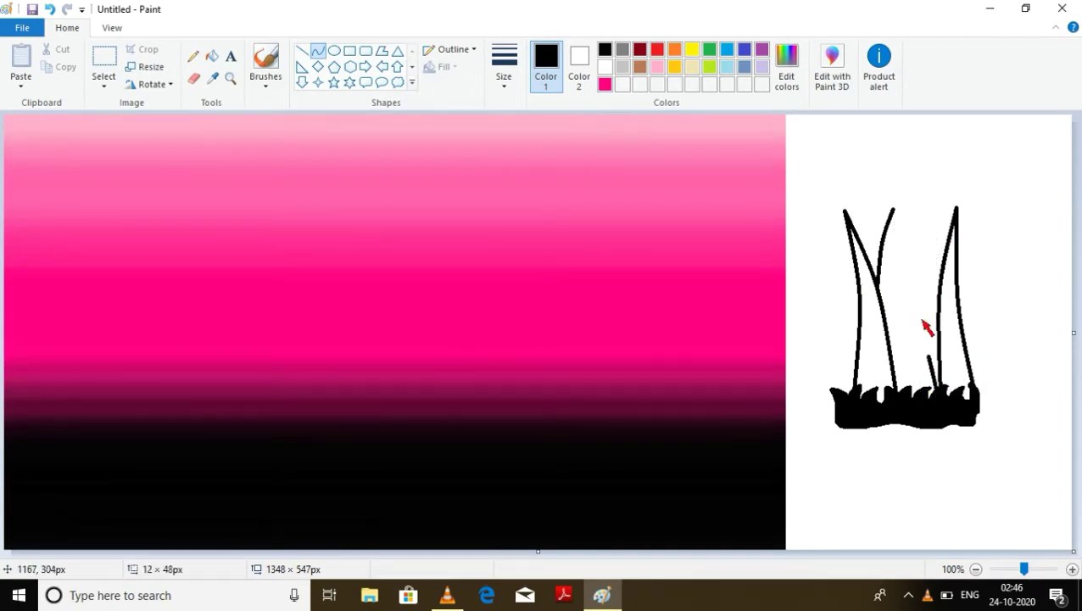
drag(926, 327, 898, 217)
right_click(899, 226)
key(Escape)
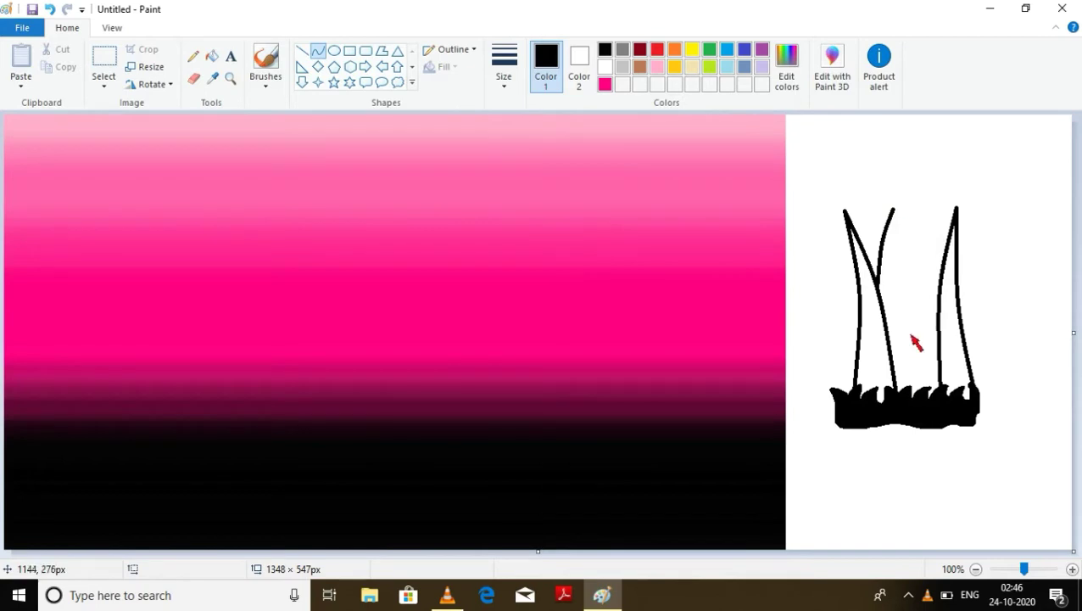
- Close the middle trunk with a curve about 42 × 231 px from the grass to its tip
drag(924, 388, 893, 209)
drag(918, 314, 913, 320)
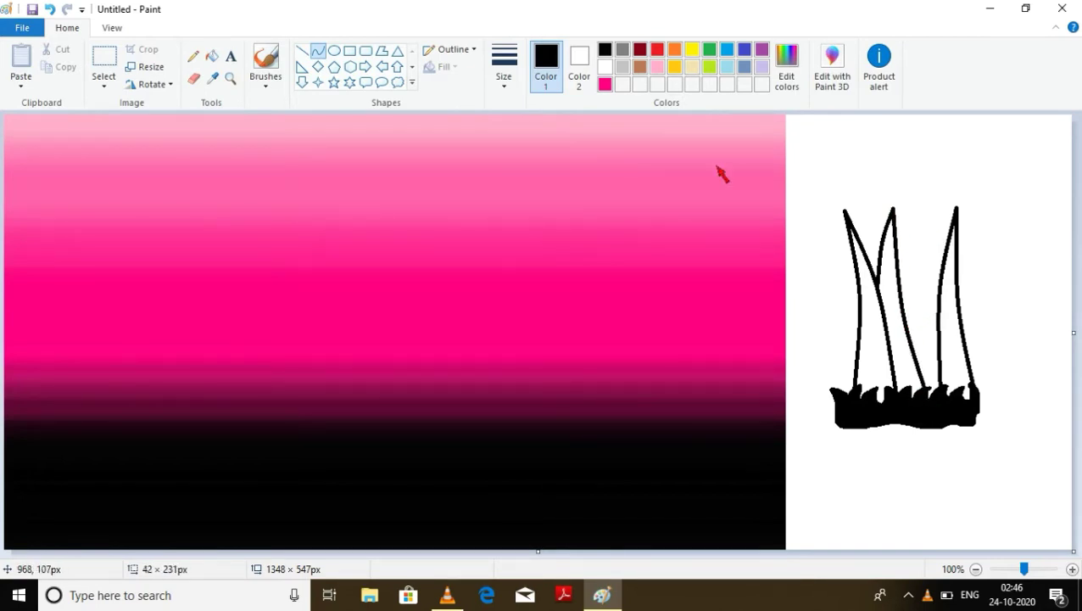
- Turn on transparent selection and move the trunks with the grass patch lower on the white area
click(103, 84)
click(144, 228)
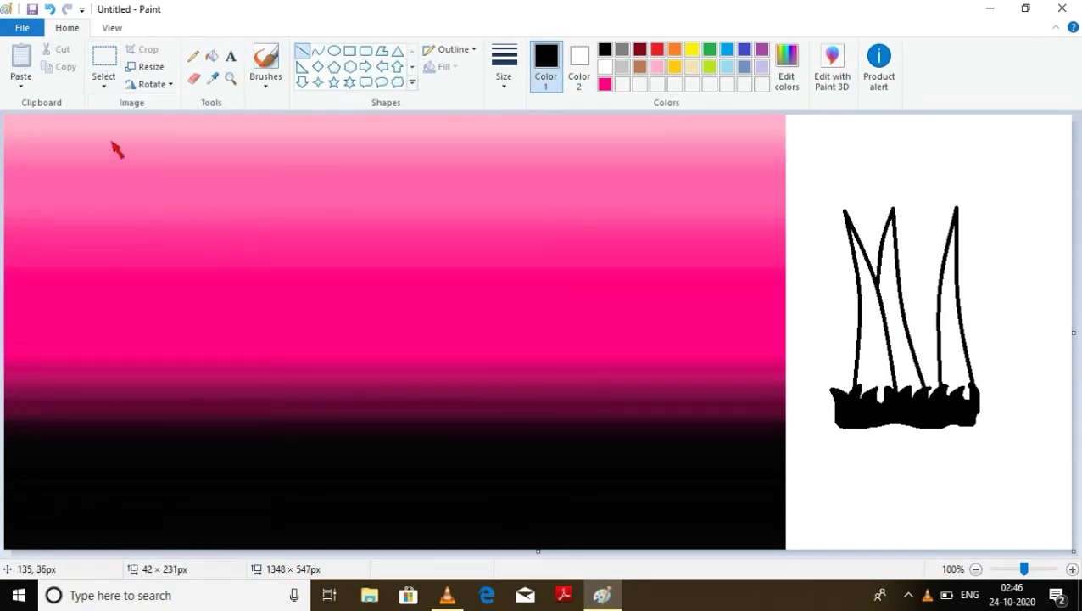
click(104, 84)
click(135, 121)
drag(807, 181, 1043, 495)
drag(949, 355, 986, 436)
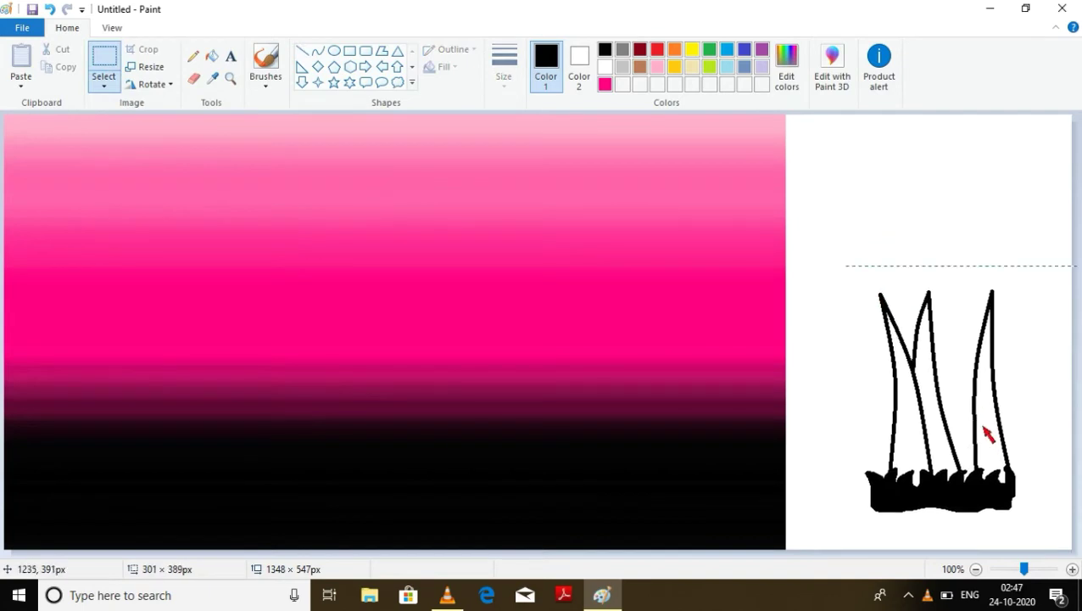
click(826, 150)
- Draw a jagged palm leaf freehand above the trunks and fill it black
click(193, 56)
click(504, 68)
click(967, 161)
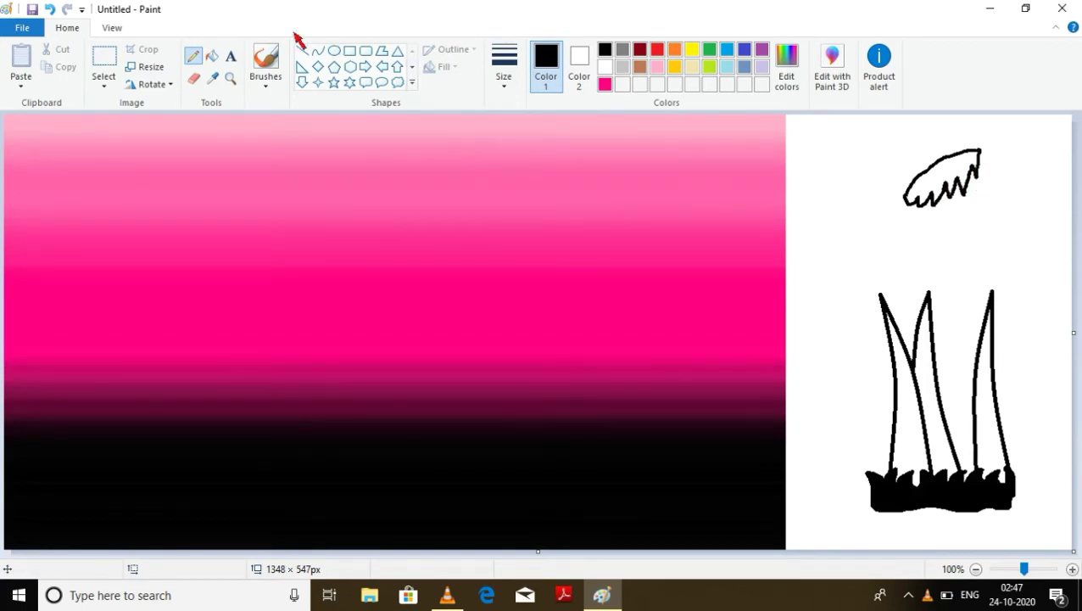
click(212, 56)
click(961, 176)
- Shift the trunks and grass slightly up, and move the palm leaf onto the left trunk's tip
click(104, 59)
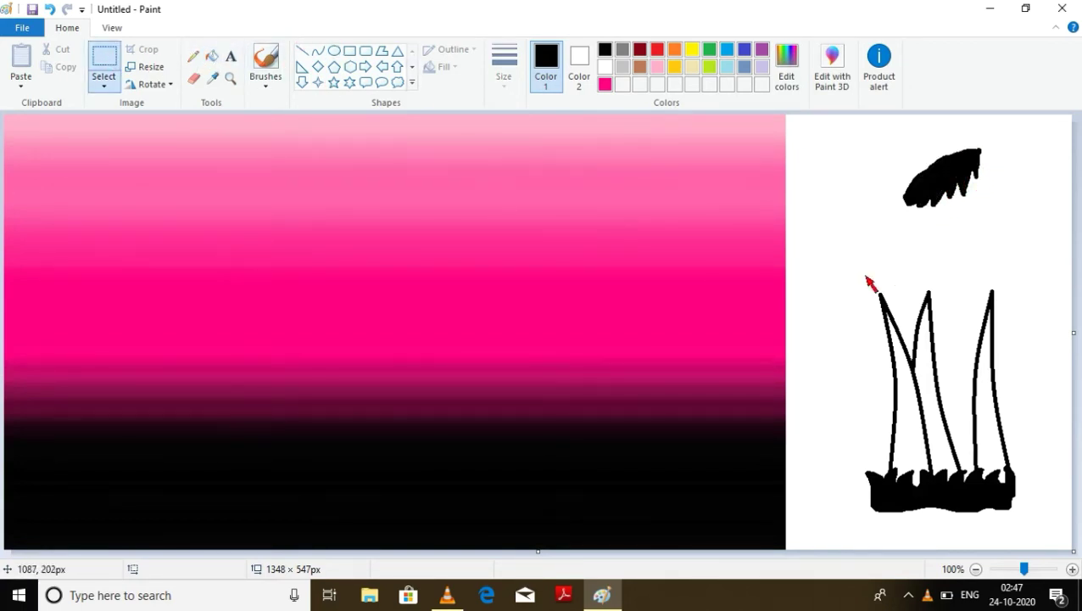
mouse_move(848, 268)
mouse_down()
mouse_move(1027, 406)
mouse_move(1060, 549)
mouse_up()
drag(950, 423, 939, 387)
drag(845, 141, 977, 242)
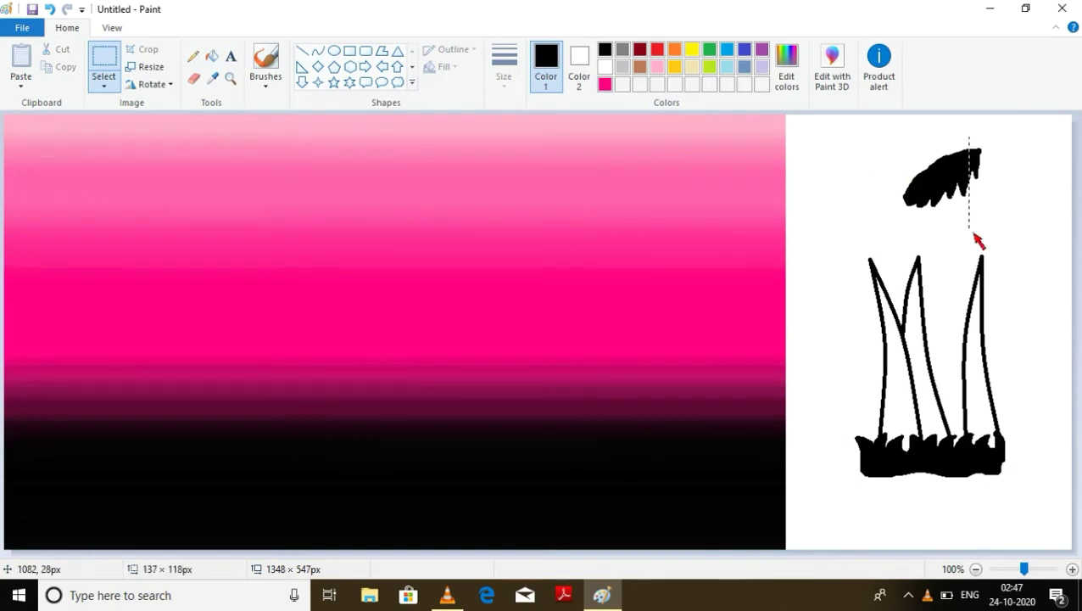
drag(942, 174, 841, 274)
- Copy the palm leaf and place a pasted copy on the white area above the trunks
right_click(841, 277)
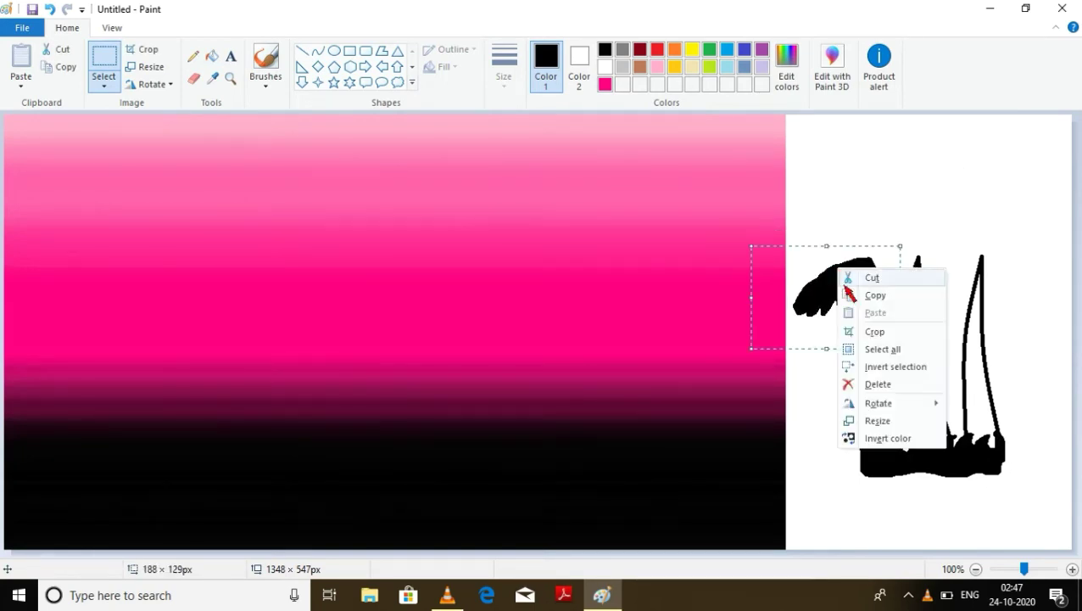
click(874, 295)
right_click(835, 290)
click(882, 339)
drag(87, 179, 956, 212)
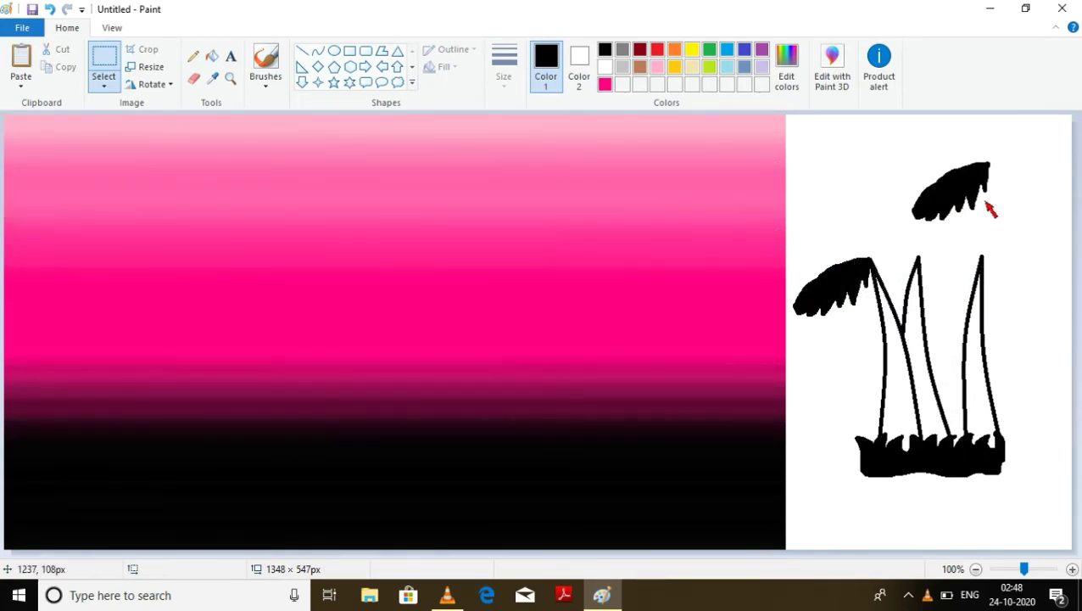
- Fill the trunks black and extend the grass patch's right end with a black-filled blade
click(211, 56)
click(902, 404)
click(984, 406)
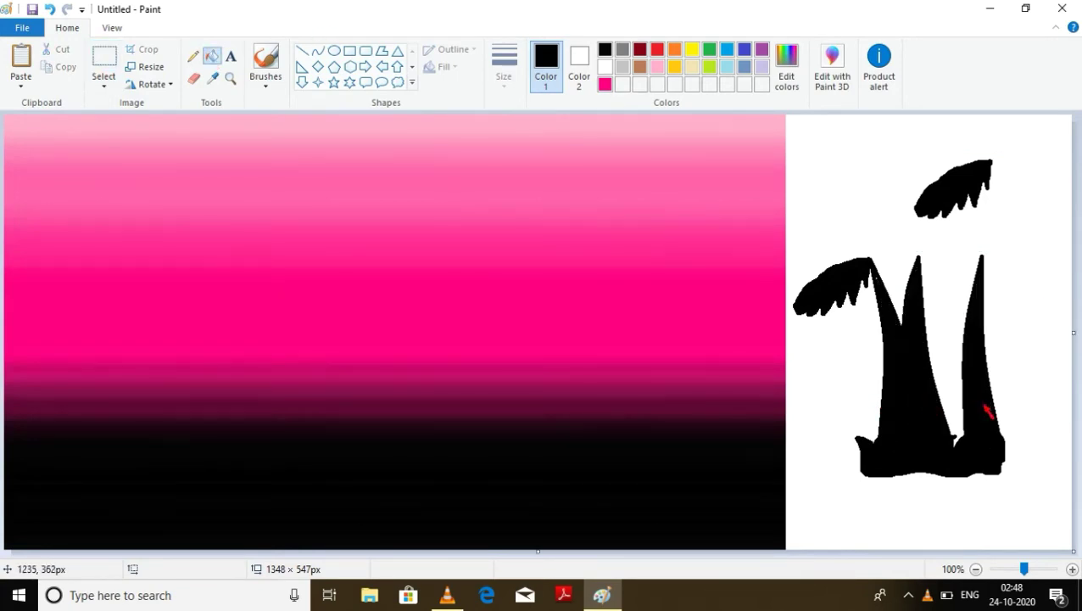
click(192, 56)
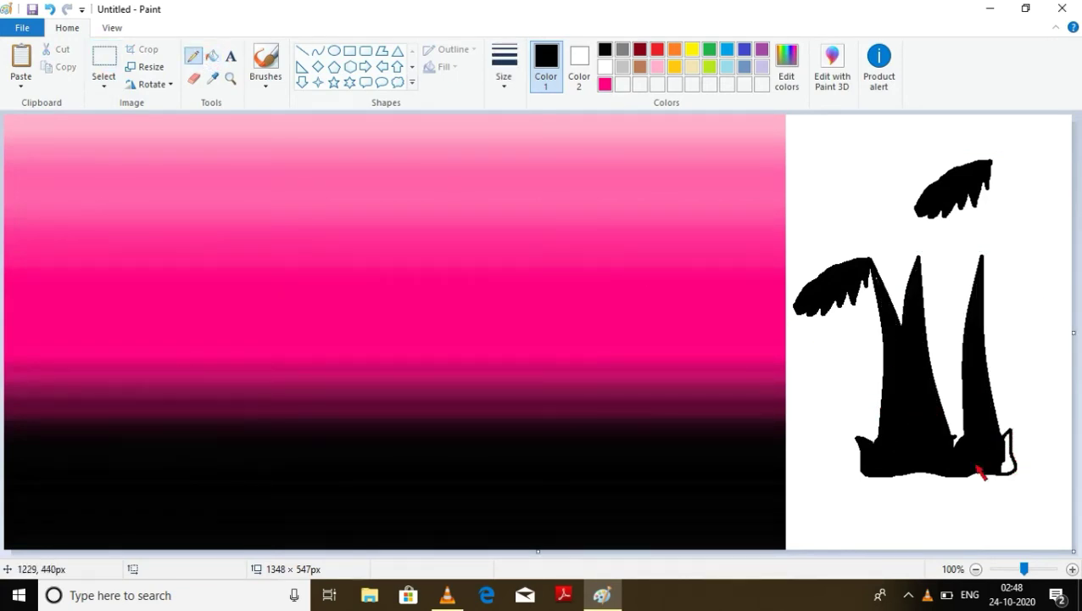
click(211, 57)
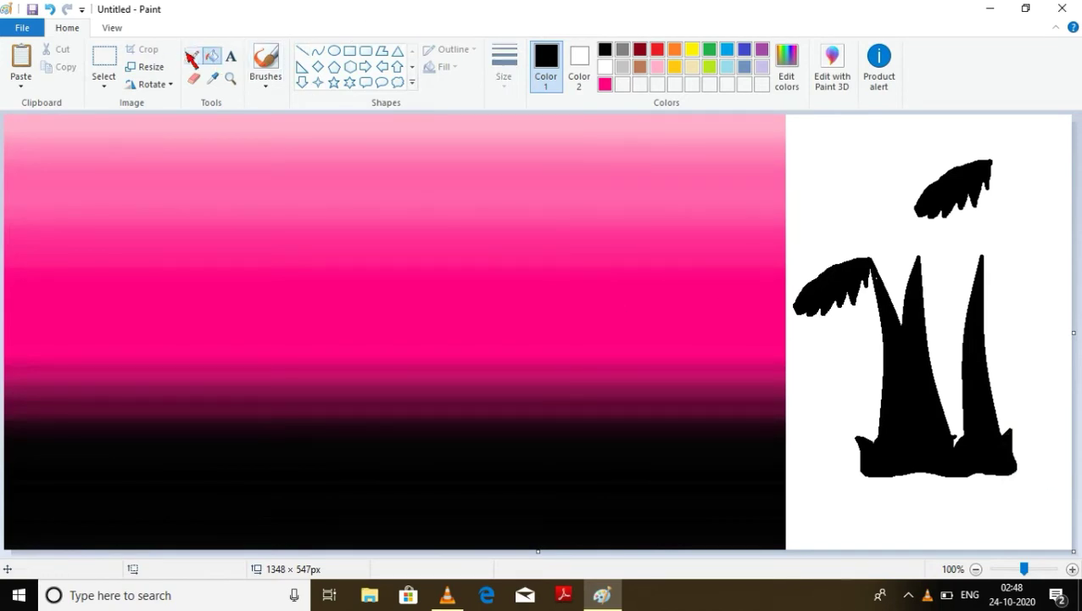
- Move the spare palm leaf onto the right trunk's tip
click(103, 58)
drag(900, 145, 1015, 238)
drag(968, 197, 960, 290)
- Paste another palm leaf, flip it horizontally and attach it to the right side of the left trunk's tip
right_click(969, 297)
click(988, 325)
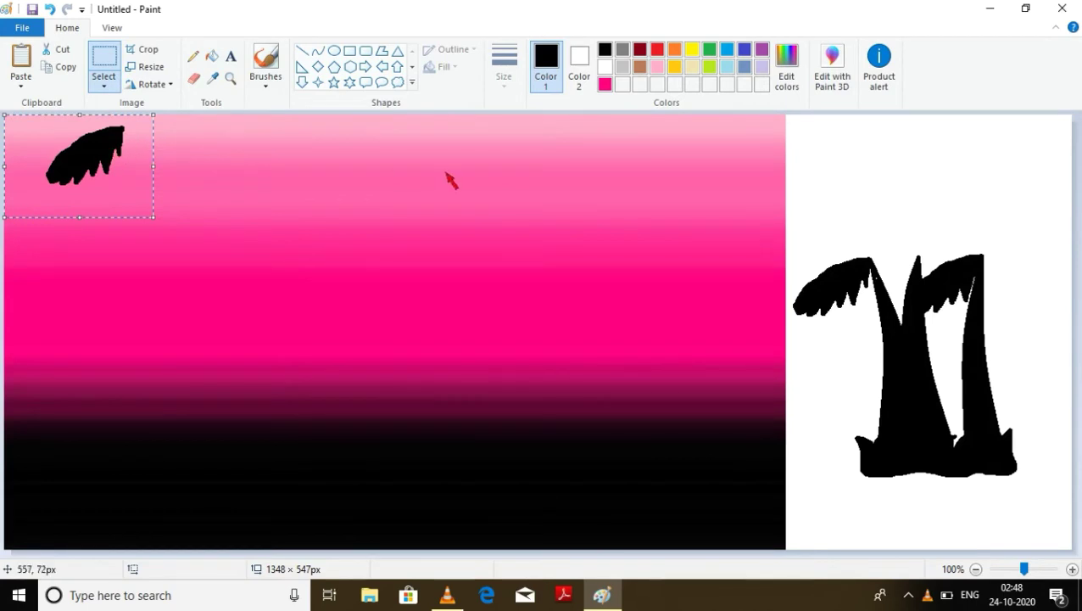
drag(77, 162, 913, 293)
right_click(869, 206)
mouse_move(904, 339)
click(800, 411)
- Copy the flipped leaf and attach a pasted copy to the right side of the right trunk's tip
right_click(916, 299)
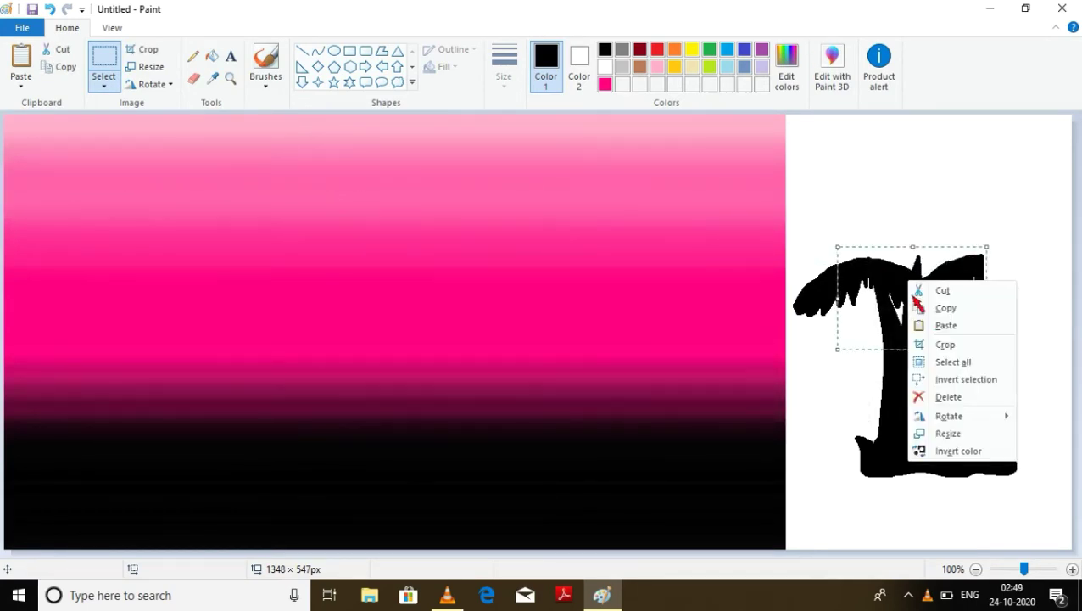
click(926, 312)
right_click(908, 280)
click(932, 319)
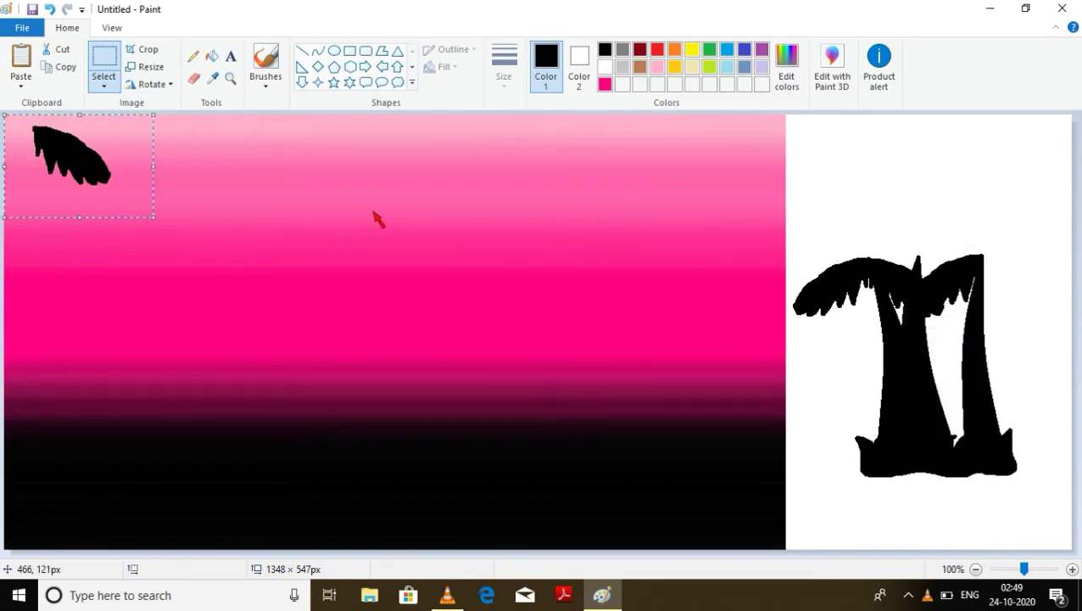
drag(106, 148, 1050, 273)
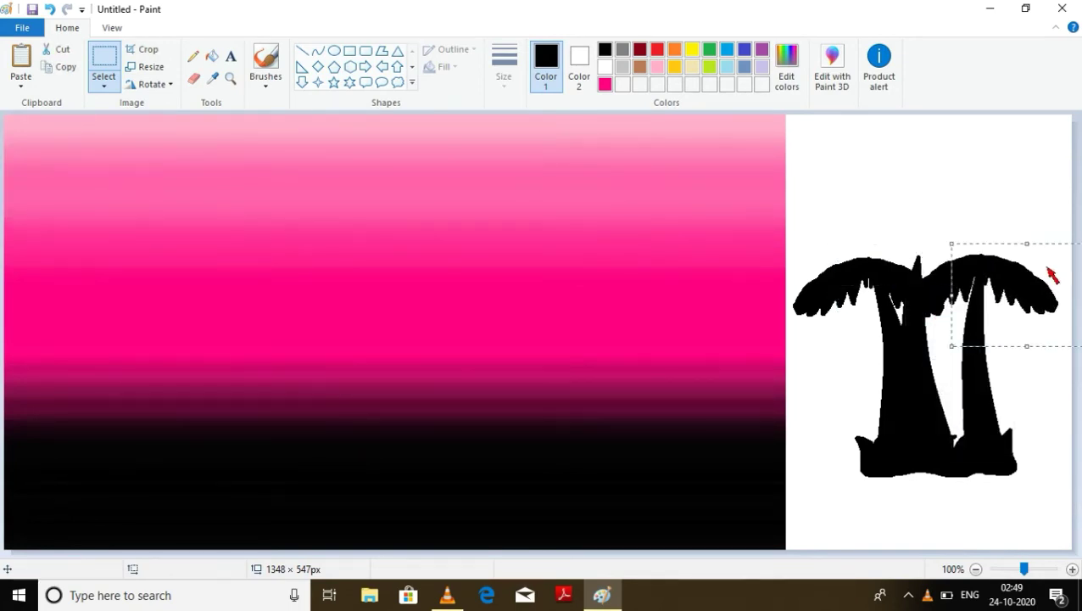
- Paste another leaf, flip it horizontally and attach it to the left side of the middle trunk's tip
right_click(937, 269)
mouse_move(979, 403)
click(975, 311)
drag(111, 166, 877, 301)
right_click(958, 224)
mouse_move(985, 357)
click(887, 431)
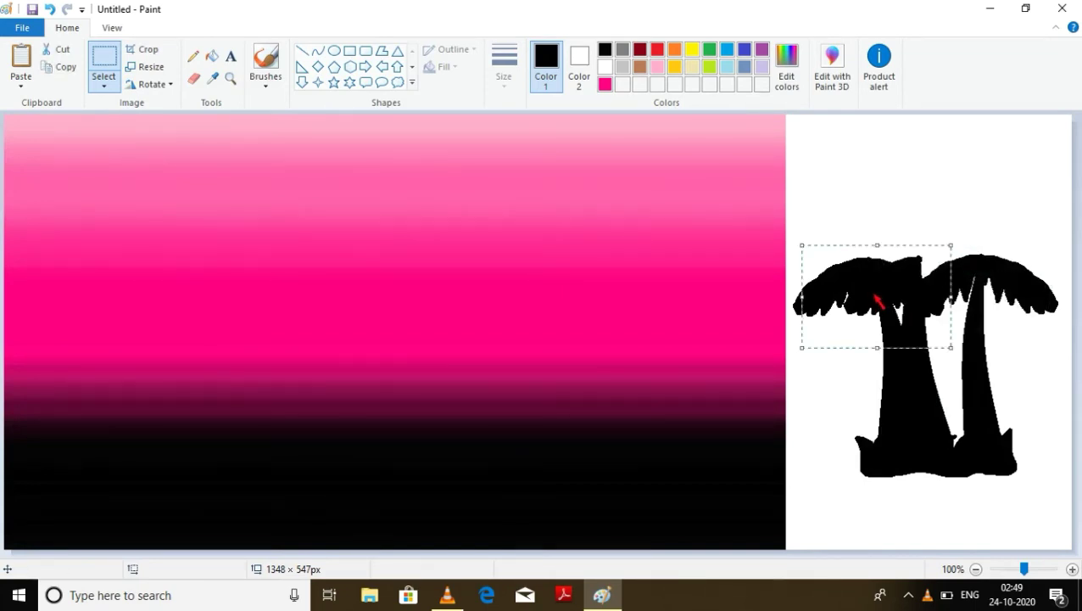
- Paste another flipped palm leaf and attach it to the left side of the right trunk's tip
right_click(878, 301)
click(900, 344)
drag(109, 174, 1000, 297)
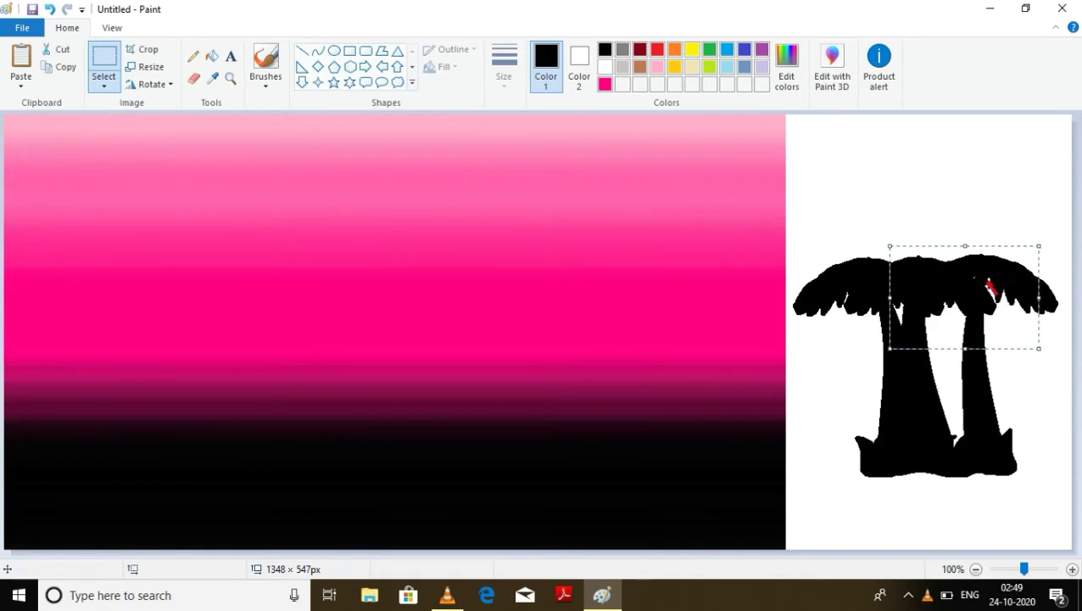
click(950, 204)
- Draw an upward-pointing palm leaf outline with the Pencil in the white area above the palms and fill it black
click(193, 55)
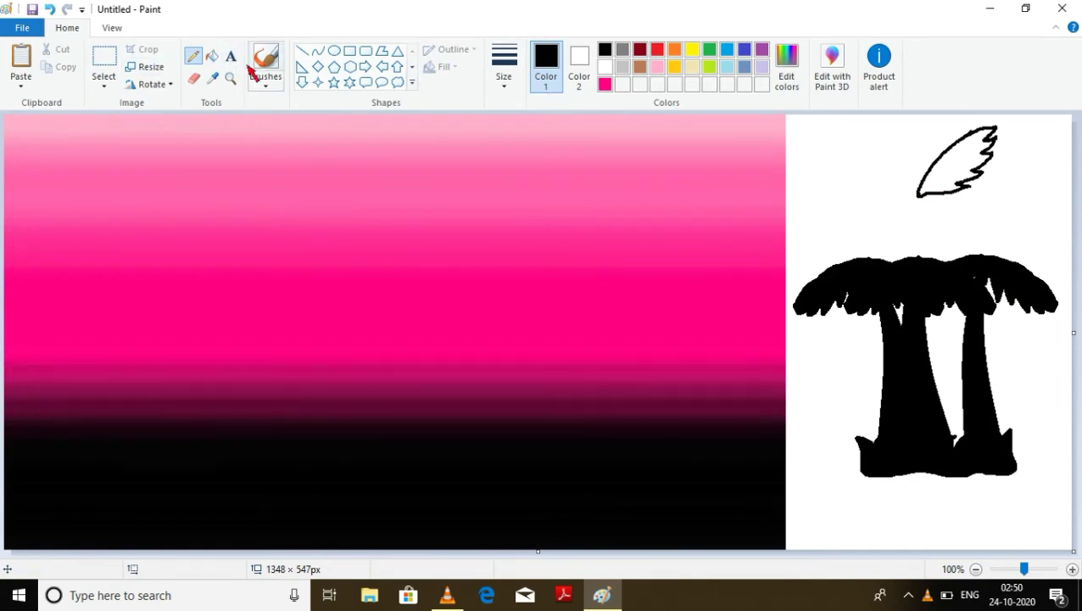
click(212, 56)
click(963, 166)
- Move the upward-pointing leaf onto the right side of the right trunk's tip
click(103, 59)
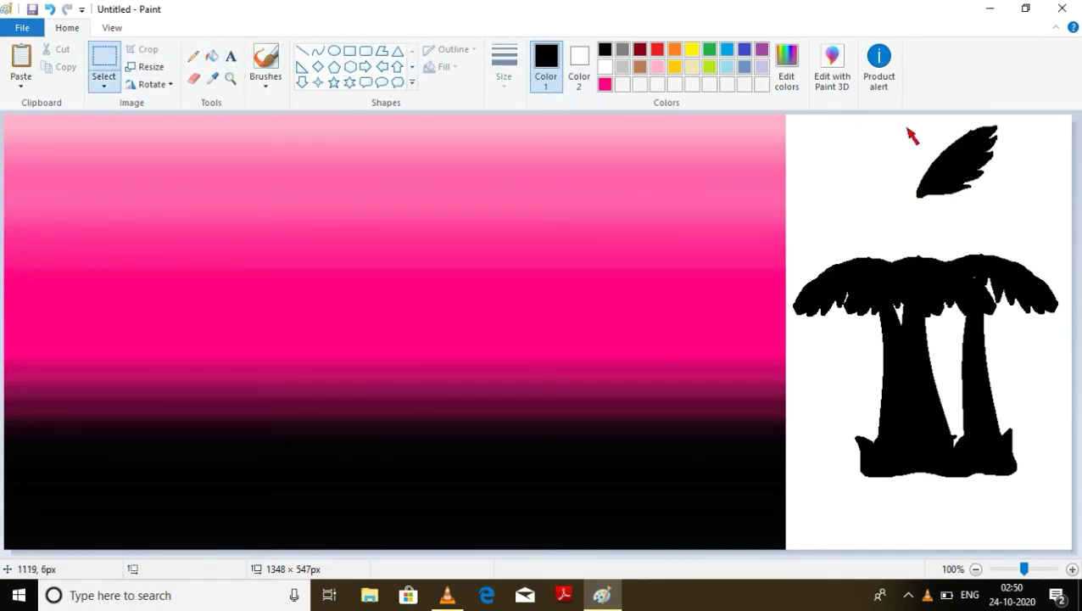
drag(891, 119, 1058, 234)
drag(966, 179, 1032, 242)
right_click(1032, 241)
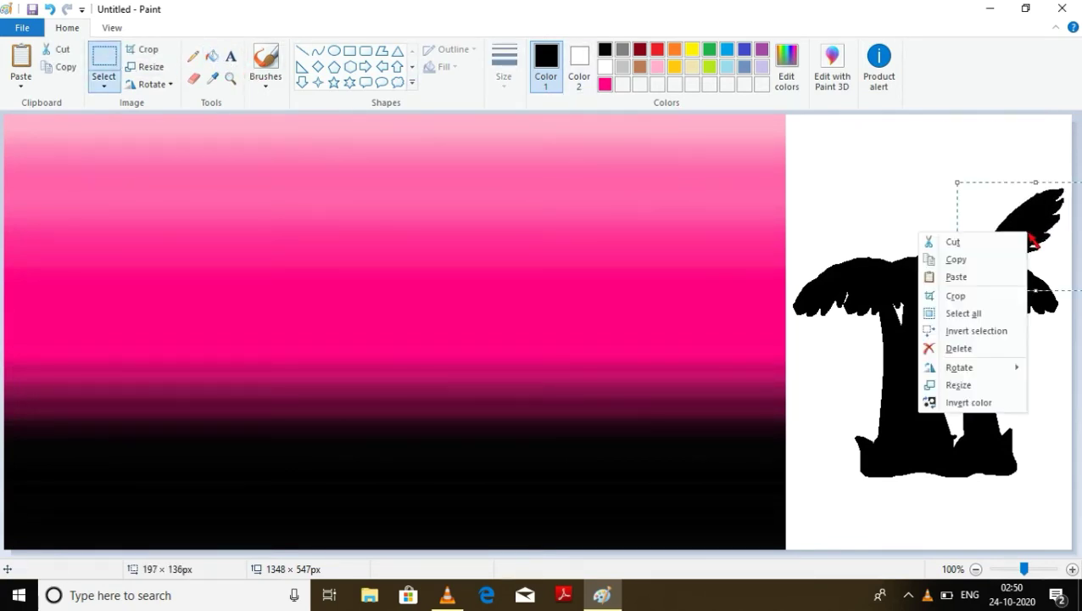
click(955, 277)
drag(51, 168, 833, 208)
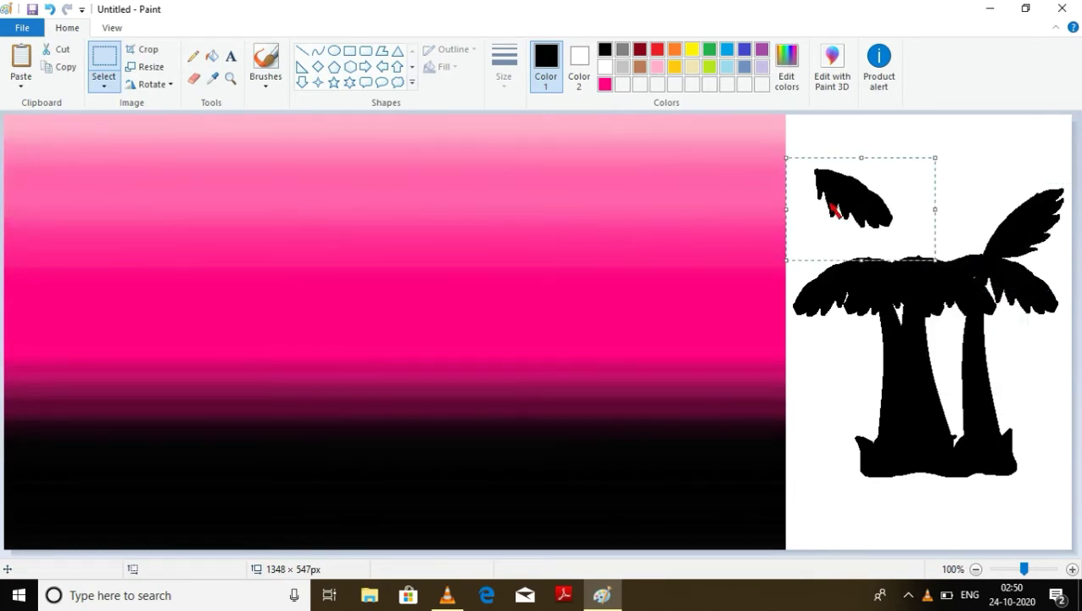
right_click(834, 210)
click(889, 317)
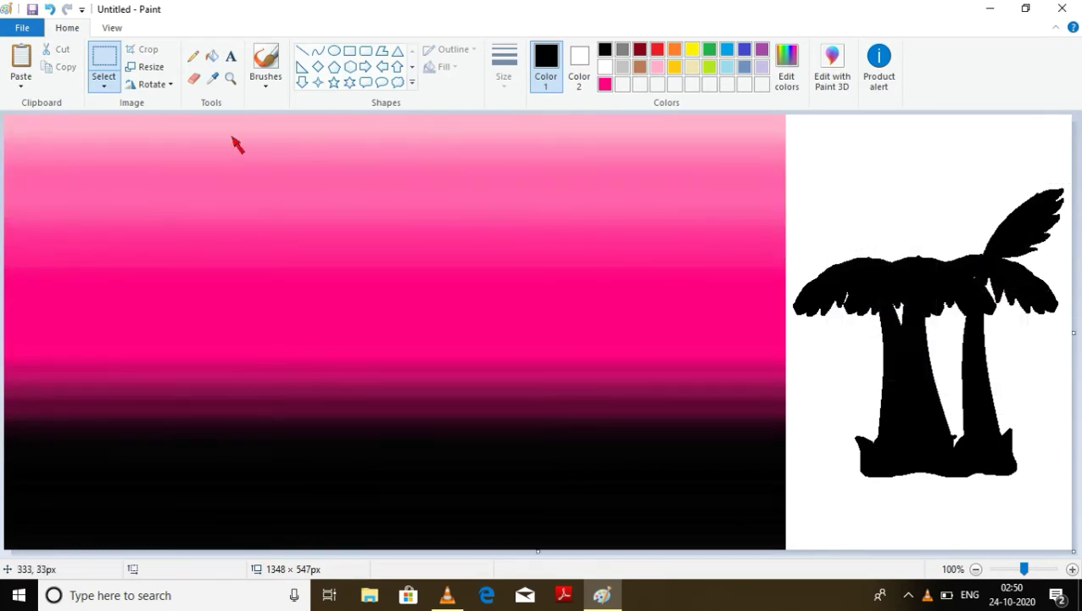
- Draw a second upward-pointing palm leaf with the Pencil above the left palm and fill it black
click(193, 56)
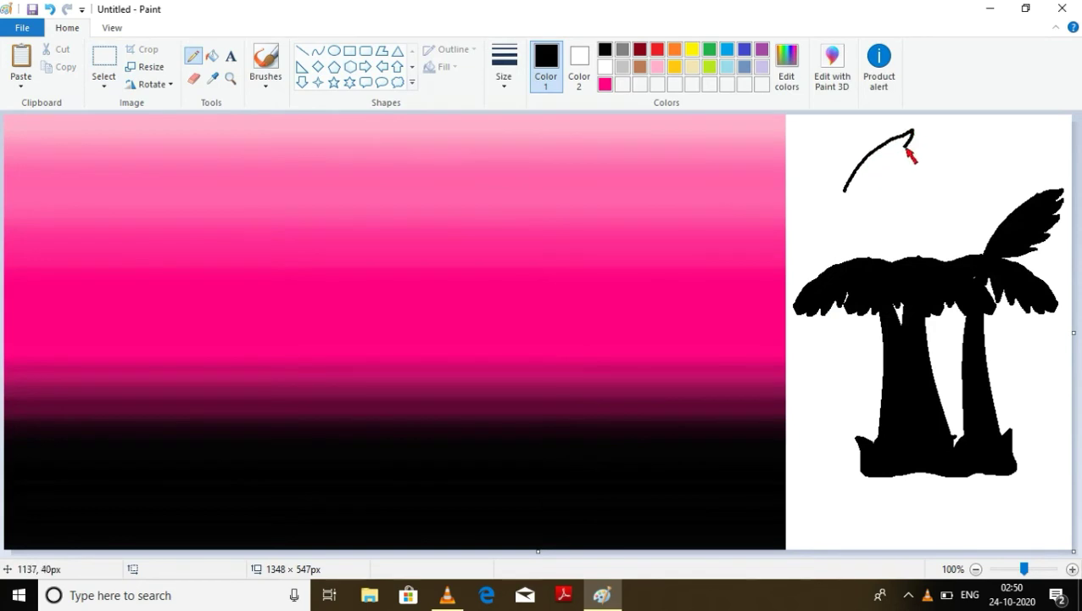
click(211, 56)
click(886, 161)
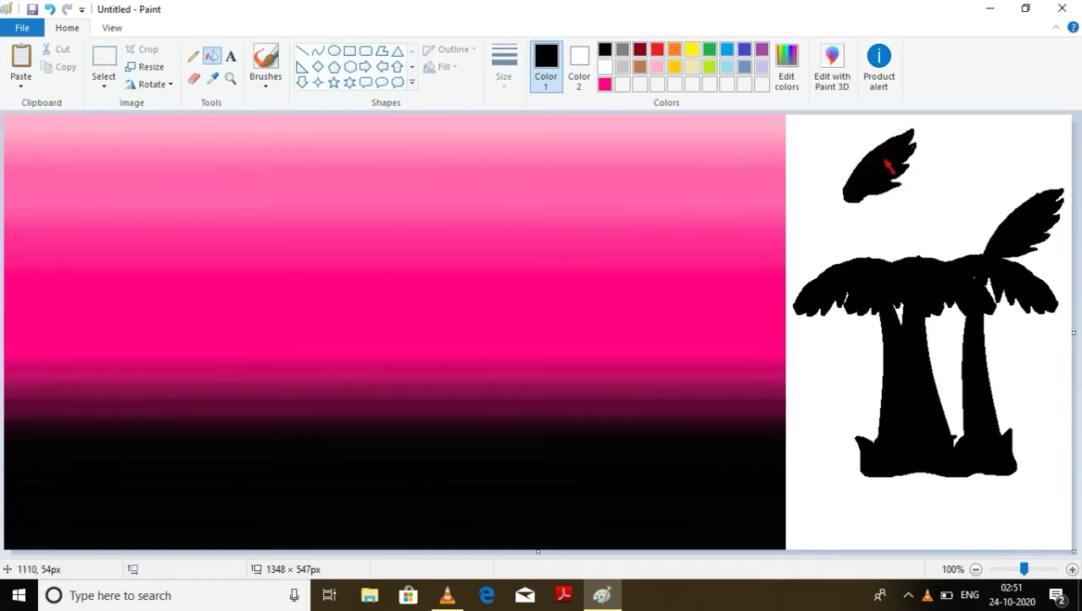
- Copy the second upward leaf and move the original onto the right side of the left trunk's tip
click(92, 75)
drag(827, 125, 954, 231)
right_click(855, 157)
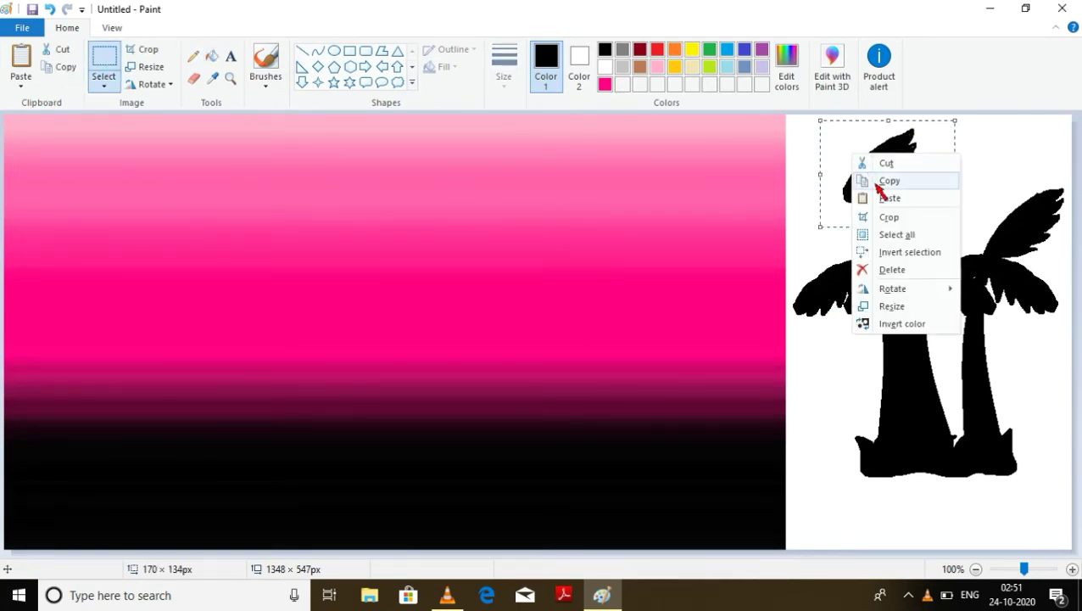
drag(882, 182, 930, 239)
- Paste a copy of the upward leaf, flip it horizontally and attach it to the left side of the left trunk's tip
right_click(933, 236)
click(959, 275)
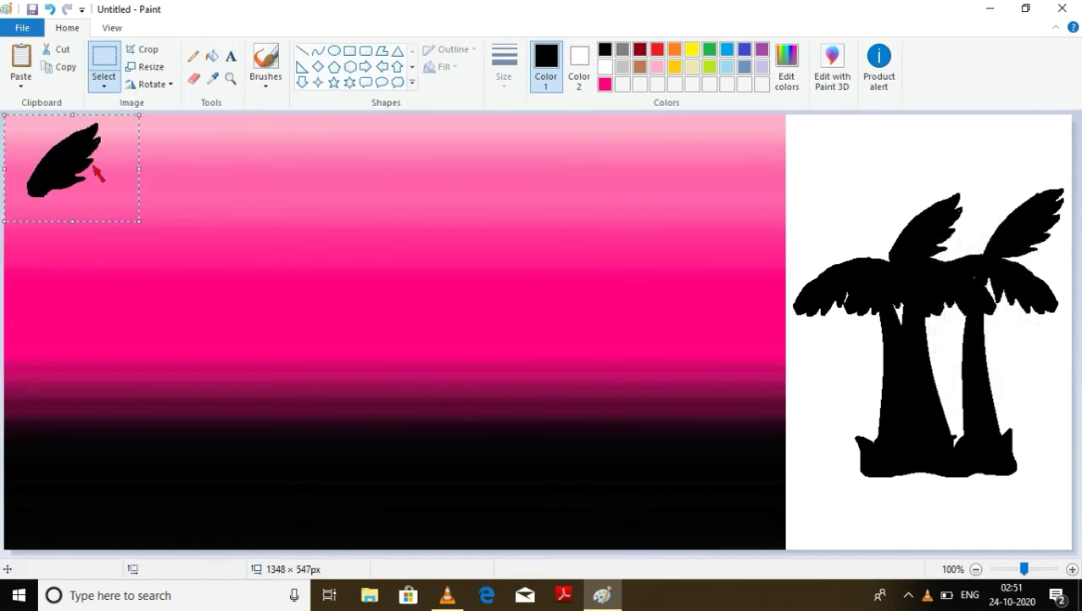
drag(97, 174, 874, 270)
right_click(859, 188)
mouse_move(896, 316)
click(1014, 390)
- Paste the upward leaf again, flip it horizontally and attach it to the left side of the right trunk's tip
key(ctrl+v)
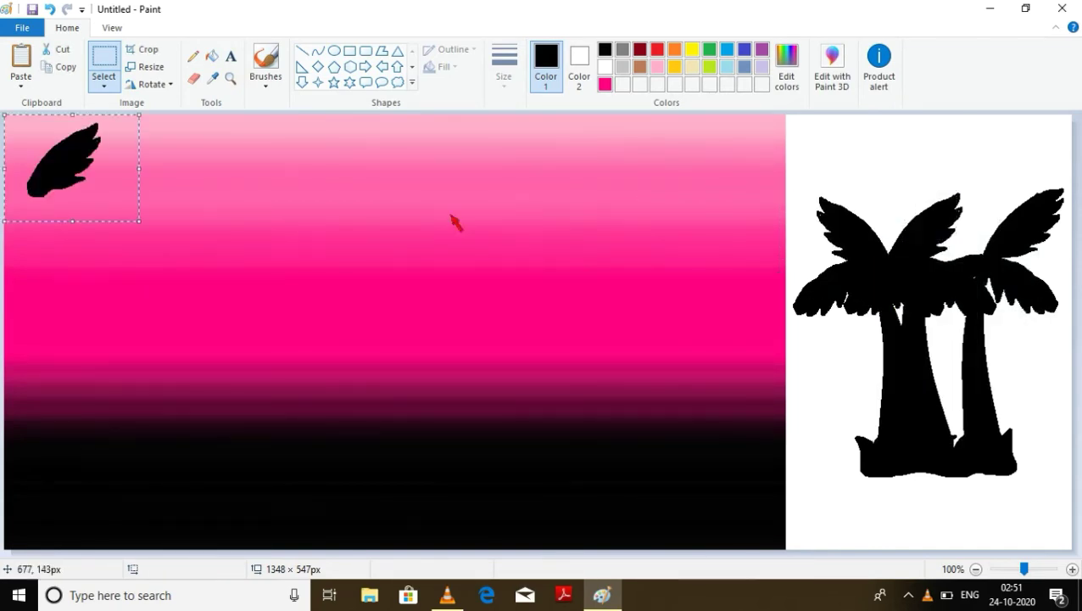
drag(68, 161, 957, 219)
right_click(893, 187)
mouse_move(961, 317)
click(817, 389)
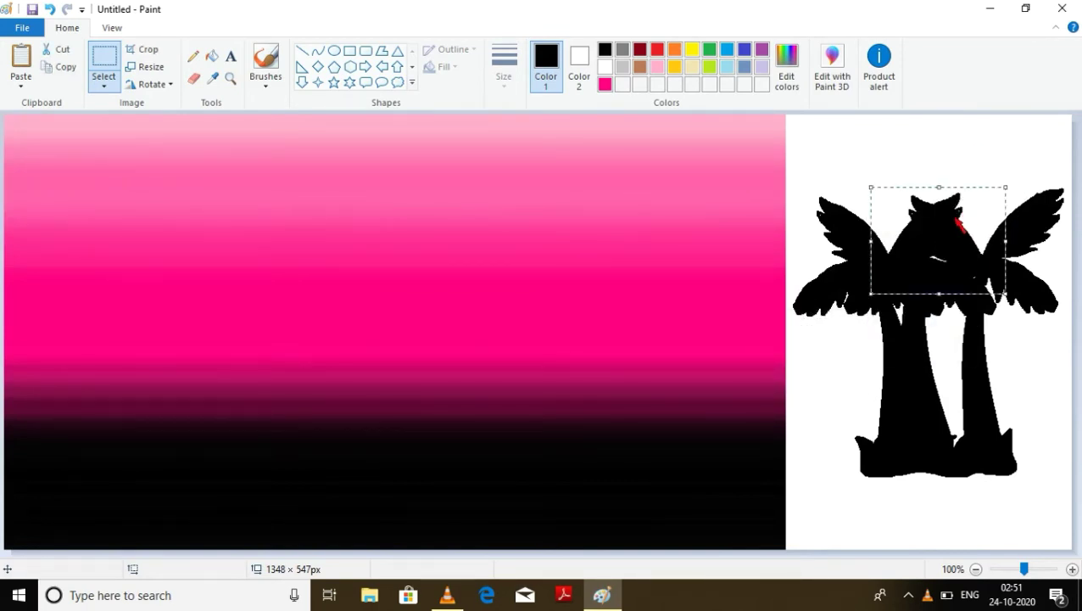
click(913, 145)
- Select the whole palm group and move it down toward the lower edge of the white area
mouse_move(795, 158)
mouse_down()
mouse_move(992, 292)
mouse_move(1073, 551)
mouse_up()
drag(982, 416, 982, 465)
click(922, 185)
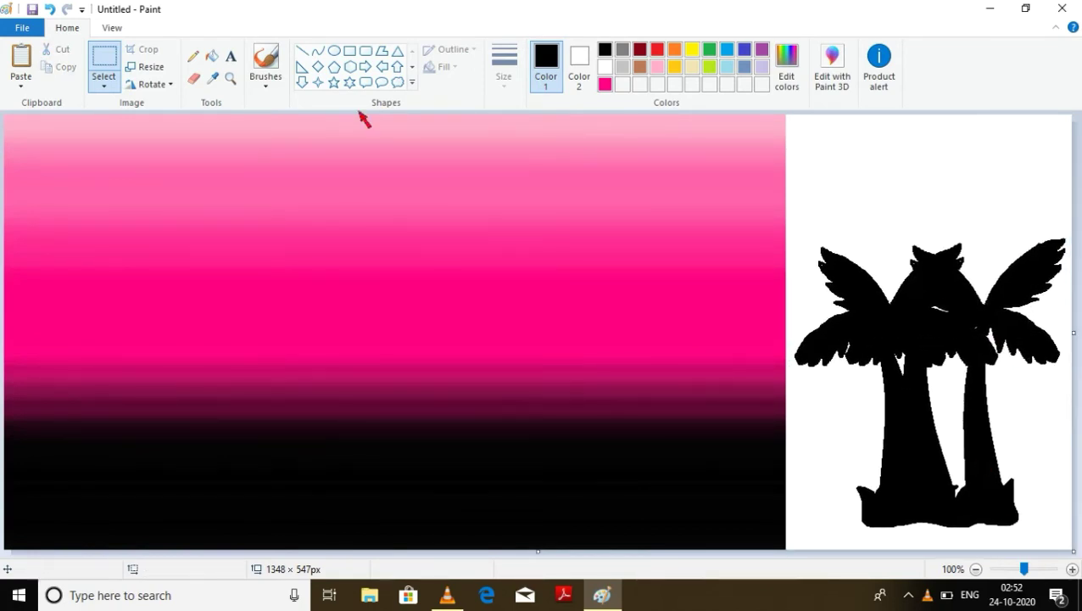
- Draw a third upward-pointing palm leaf with the Pencil above the lowered palms and fill it black
click(195, 56)
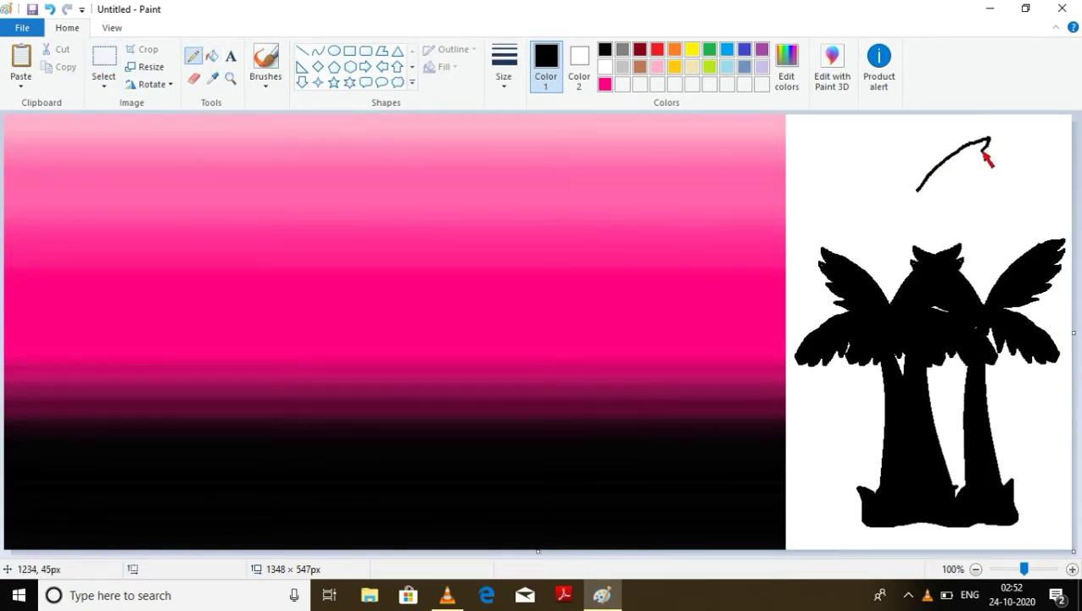
click(211, 57)
click(954, 174)
- Move the third upward leaf onto the right side of the middle trunk's tip and copy it
click(103, 68)
drag(893, 135, 1024, 241)
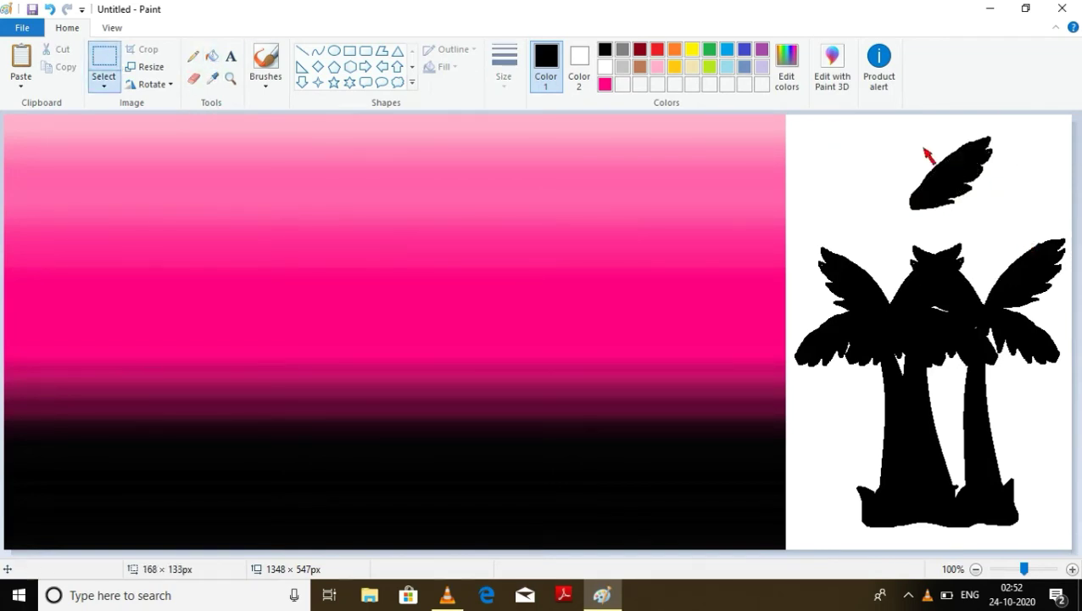
drag(928, 154, 940, 255)
right_click(937, 249)
click(954, 274)
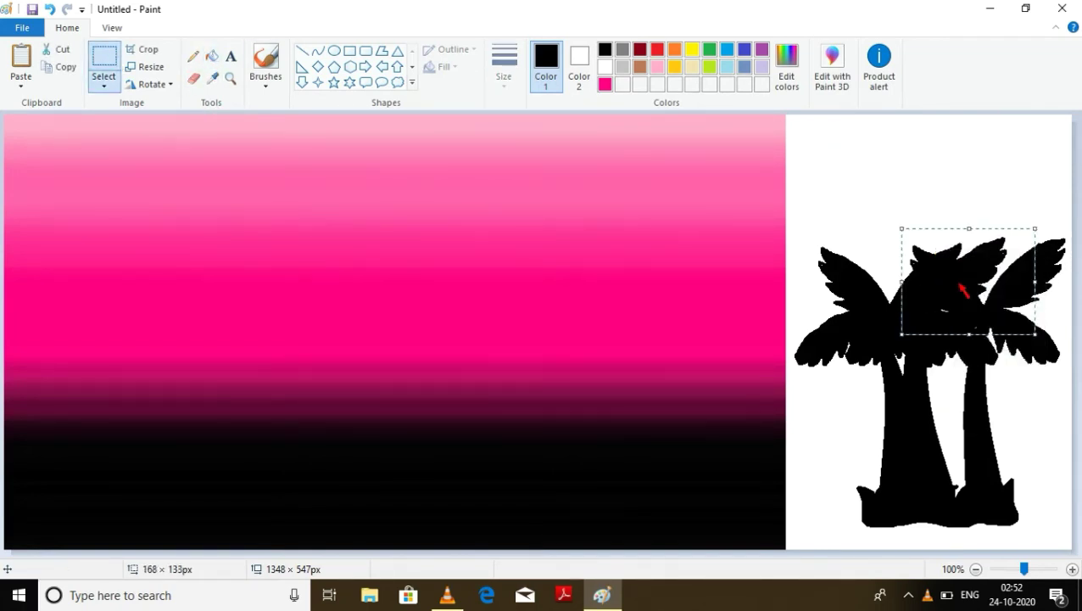
- Paste the copied leaf, flip it horizontally and attach it to the left side of the middle trunk's tip
right_click(953, 280)
click(984, 326)
drag(68, 161, 898, 289)
right_click(858, 210)
mouse_move(882, 345)
click(992, 383)
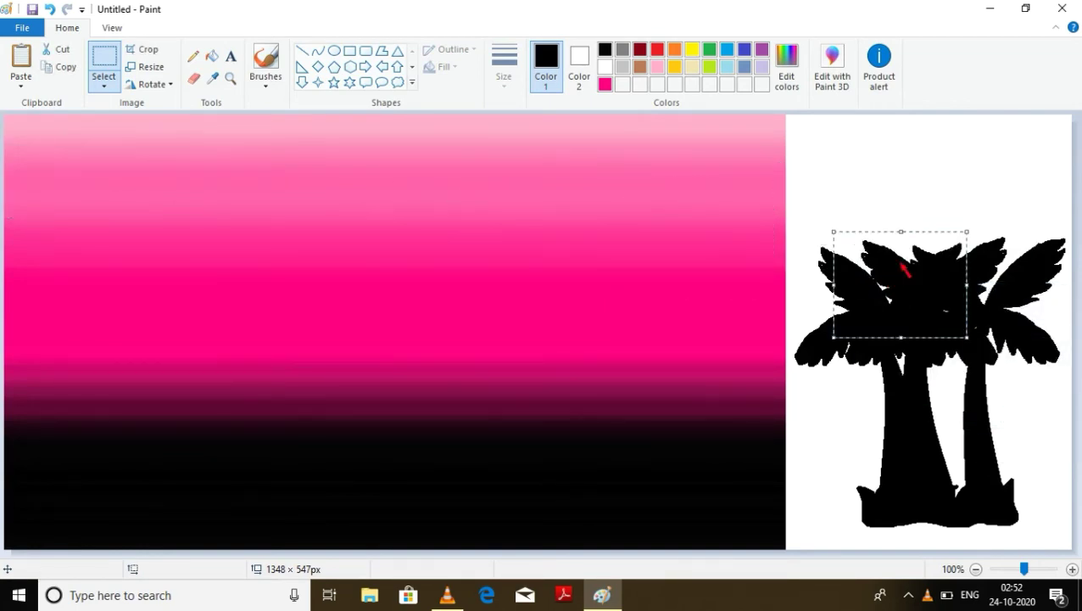
- Select the finished palm group and move it onto the right part of the gradient, with its base in the black ground
drag(789, 202, 1077, 577)
drag(1010, 495, 701, 381)
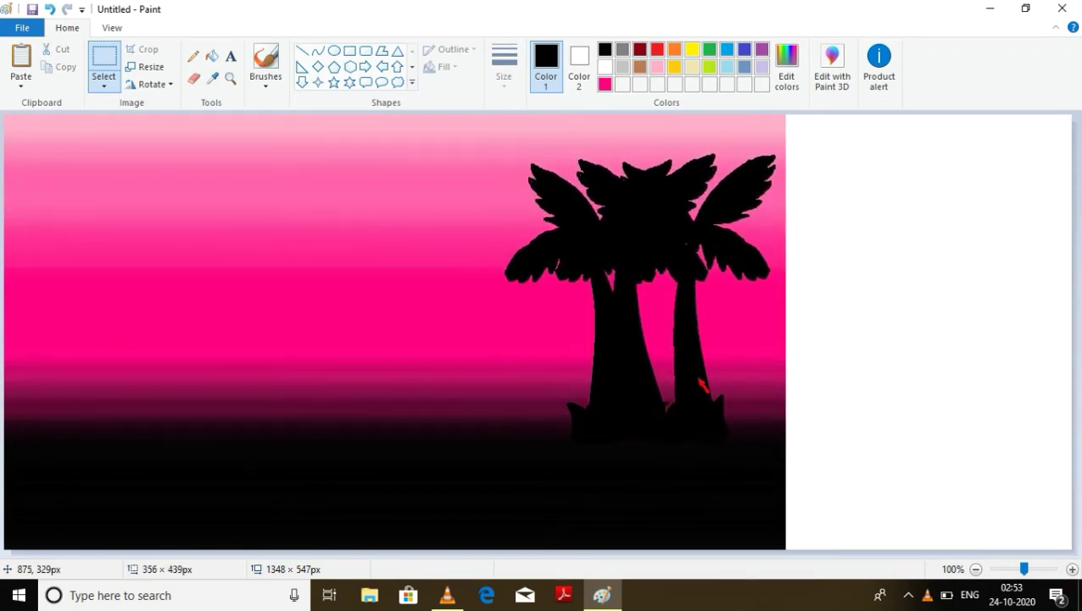
click(886, 390)
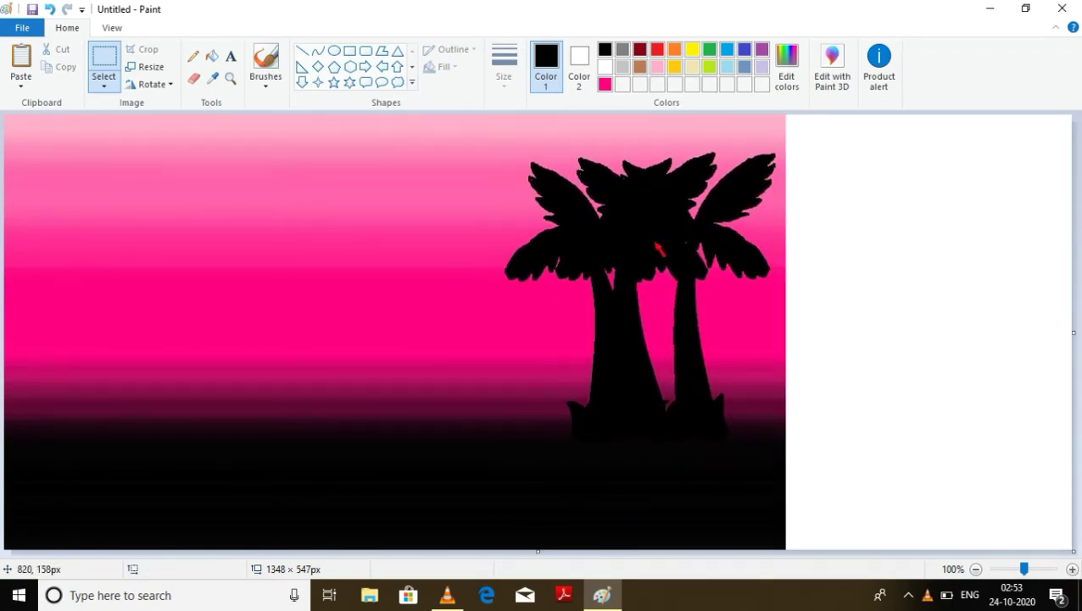
- Draw a moon as a solid white ellipse of about 220 × 203 px with a black outline and place it in the sky's upper-left corner
click(334, 53)
drag(832, 193, 1009, 357)
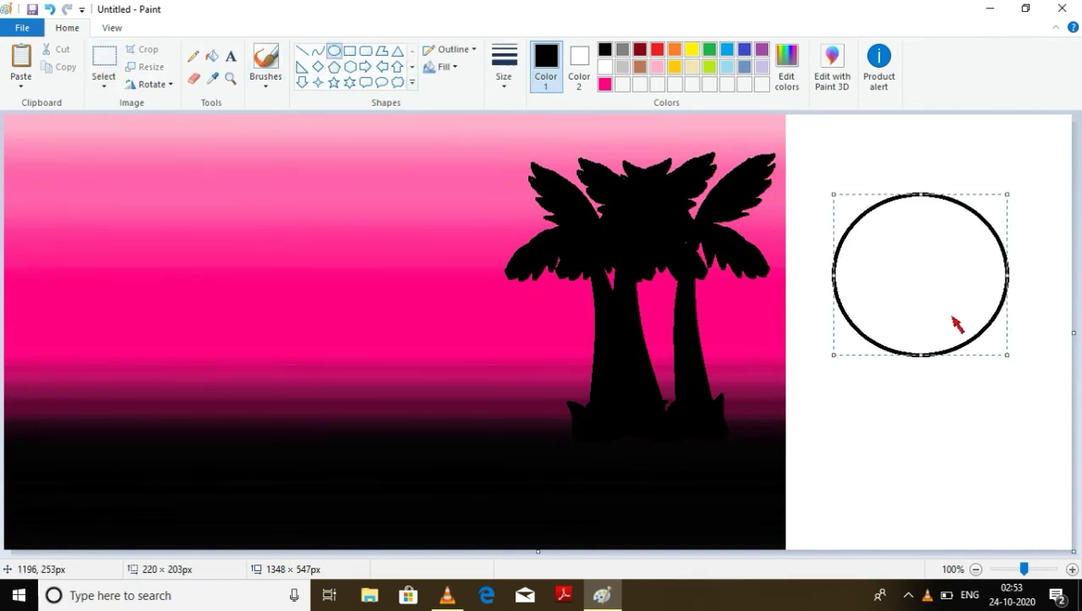
click(446, 67)
click(462, 106)
drag(879, 213, 132, 178)
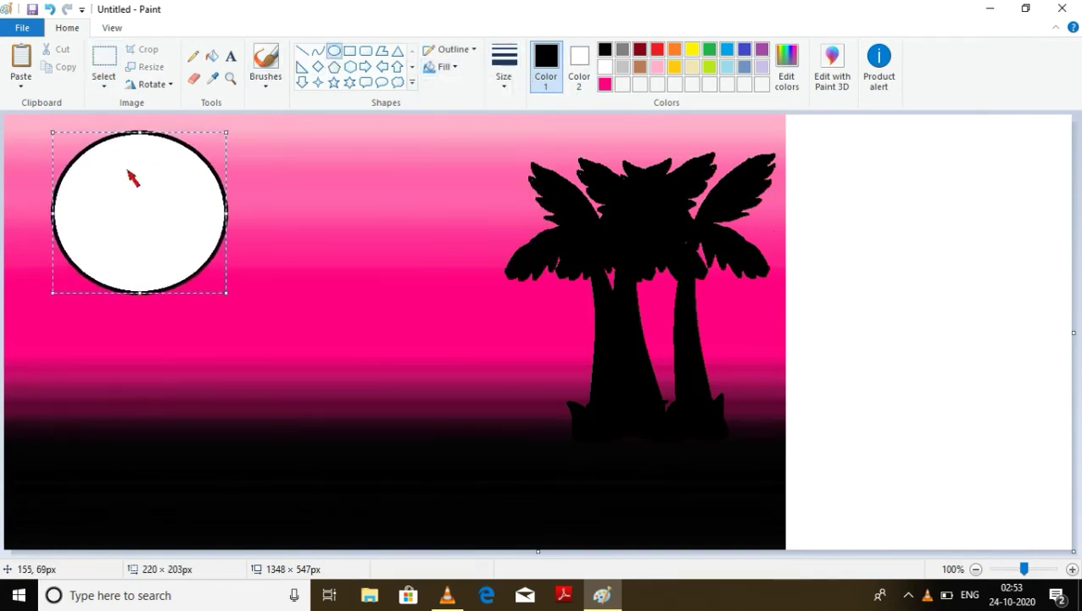
click(910, 212)
- Dot white stars across the pink sky with a thick brush and paint a short white streak left of the moon
click(192, 56)
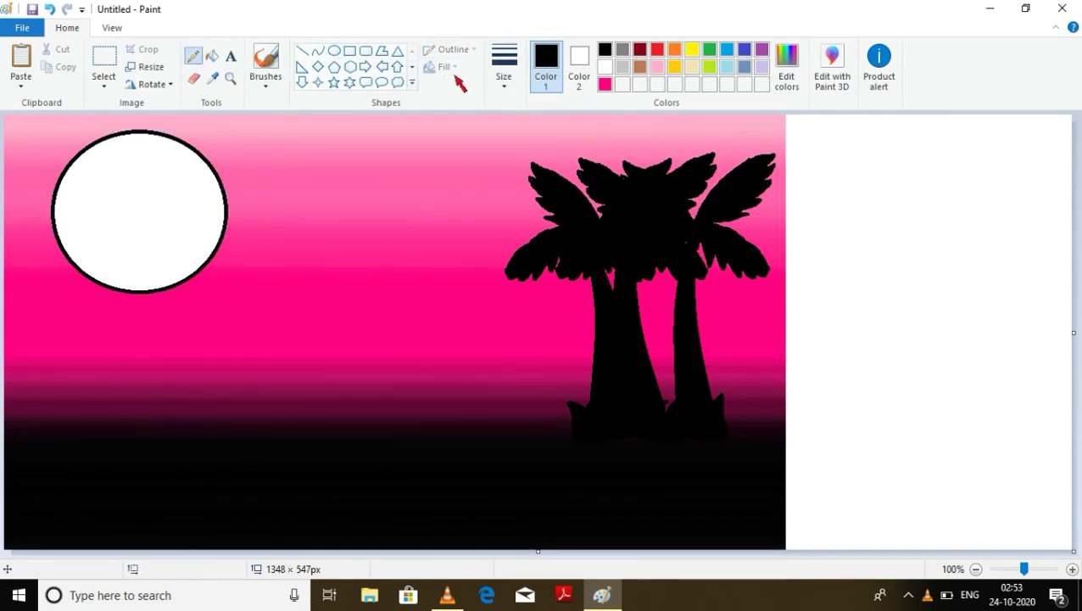
click(605, 66)
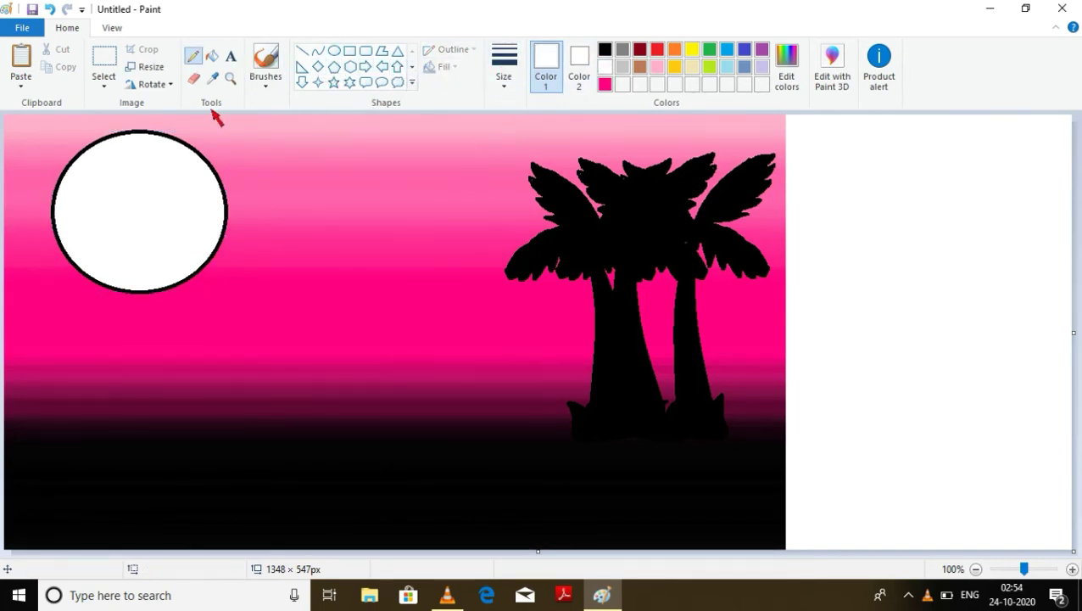
click(265, 64)
click(503, 66)
click(536, 202)
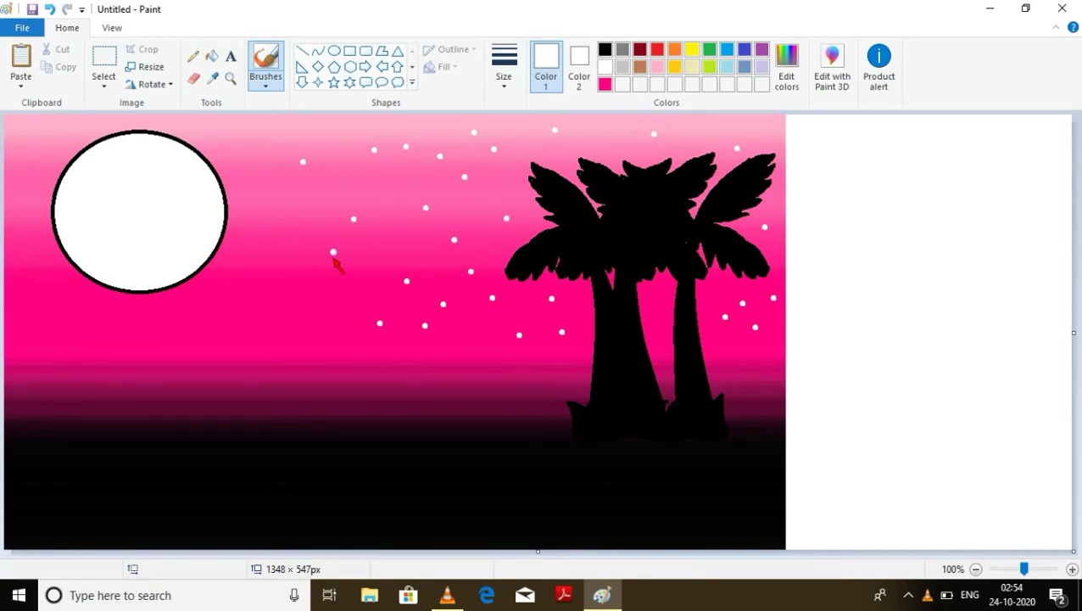
click(402, 226)
click(387, 252)
click(245, 182)
click(247, 269)
click(241, 274)
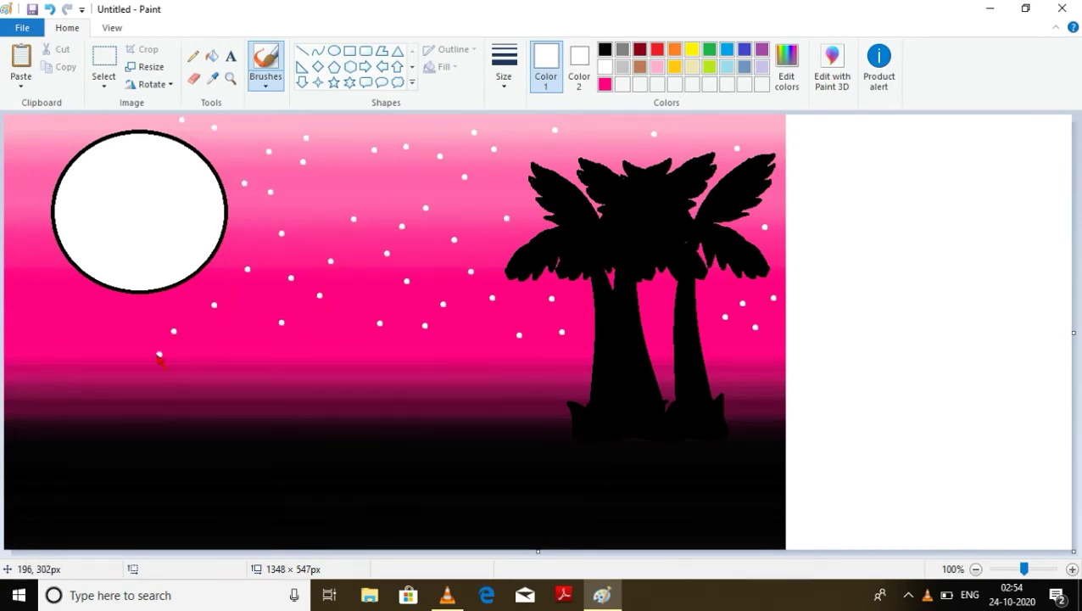
drag(47, 275, 19, 200)
- Try to remove the white streak left of the moon with the Eraser and a light pink colour
click(193, 78)
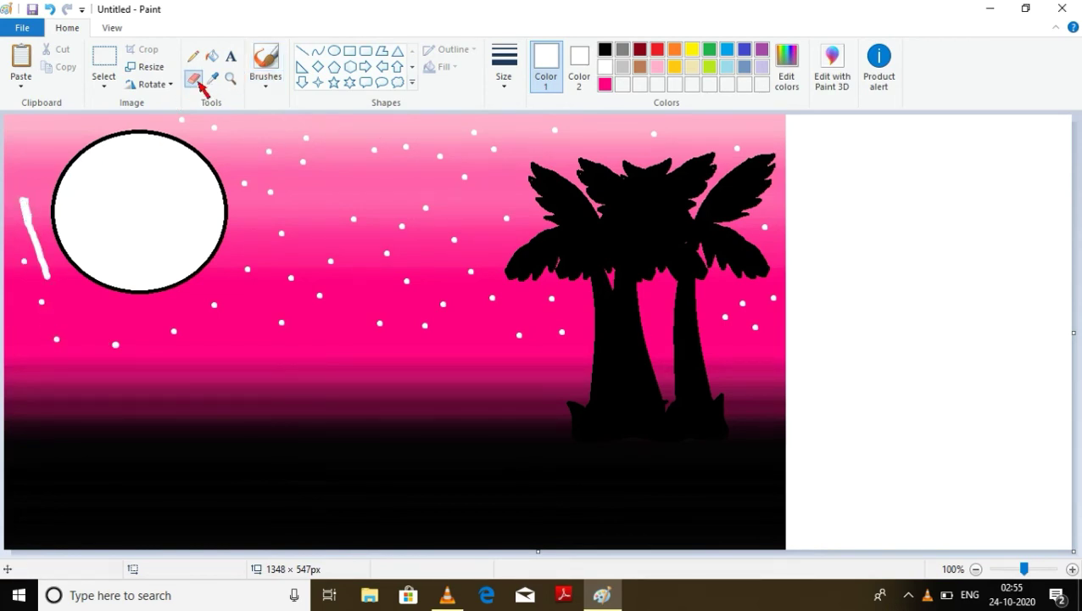
mouse_move(22, 185)
mouse_down()
mouse_move(31, 239)
mouse_move(40, 230)
mouse_move(29, 214)
mouse_move(43, 248)
mouse_move(31, 233)
mouse_up()
click(657, 67)
click(104, 66)
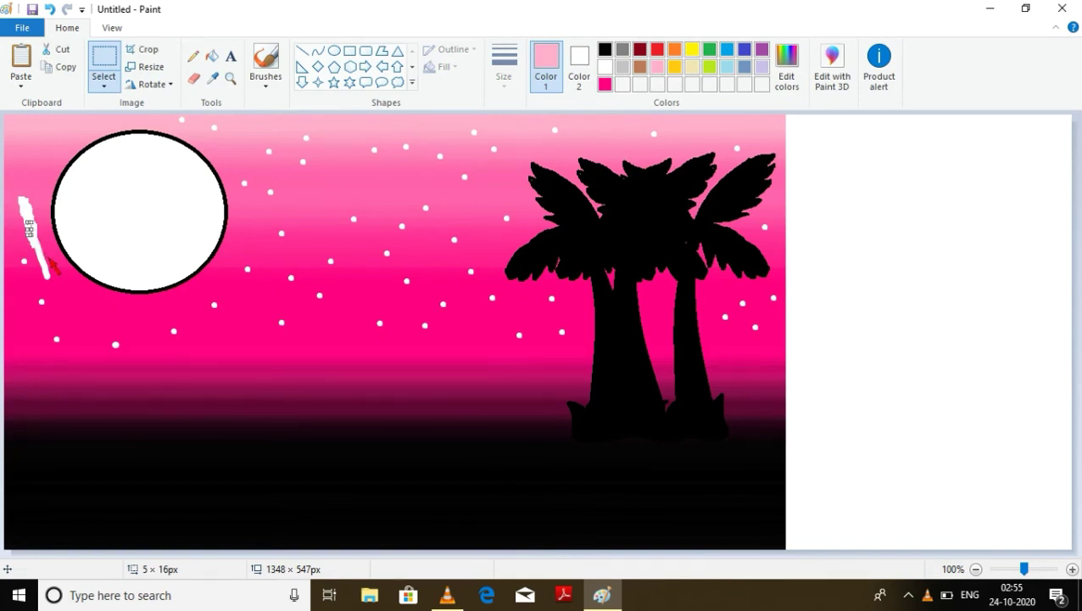
click(51, 265)
- Add more white star dots with a thick brush in the sky around the moon's left side
click(265, 66)
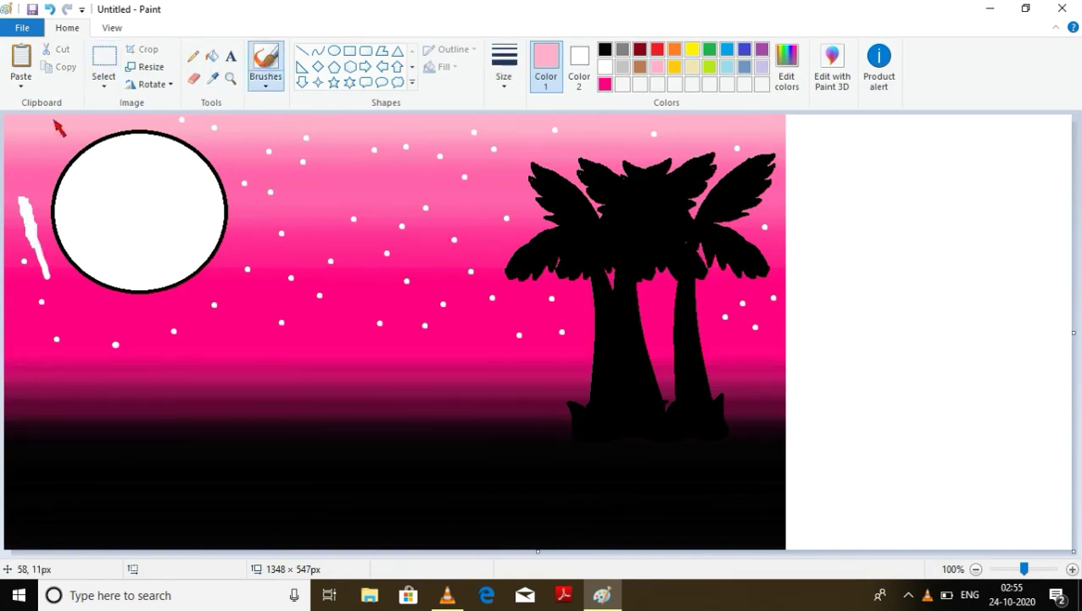
click(498, 82)
click(521, 202)
click(602, 66)
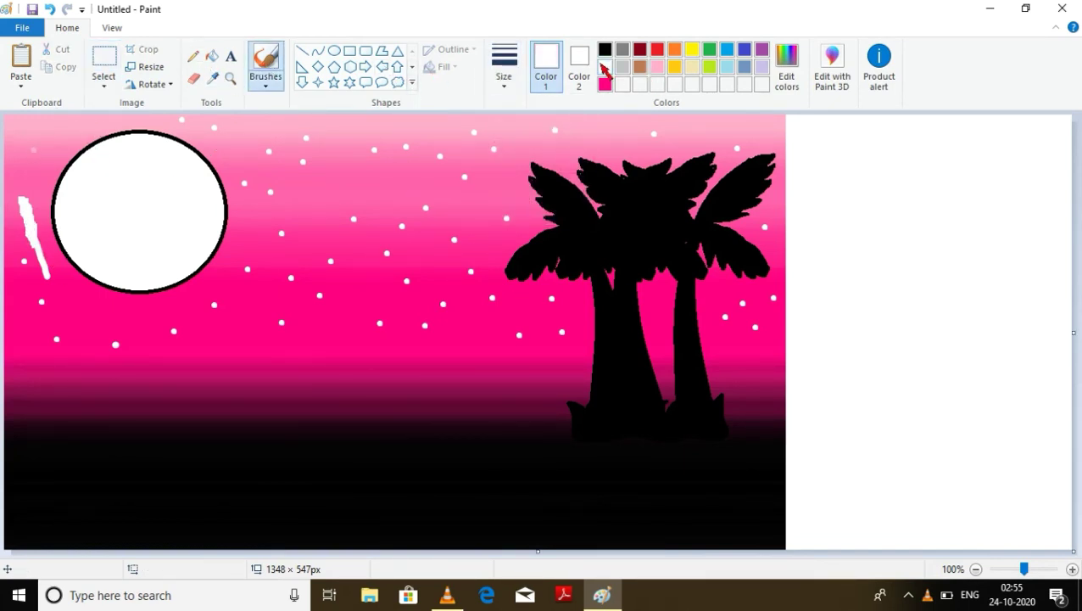
click(54, 148)
click(16, 180)
click(41, 182)
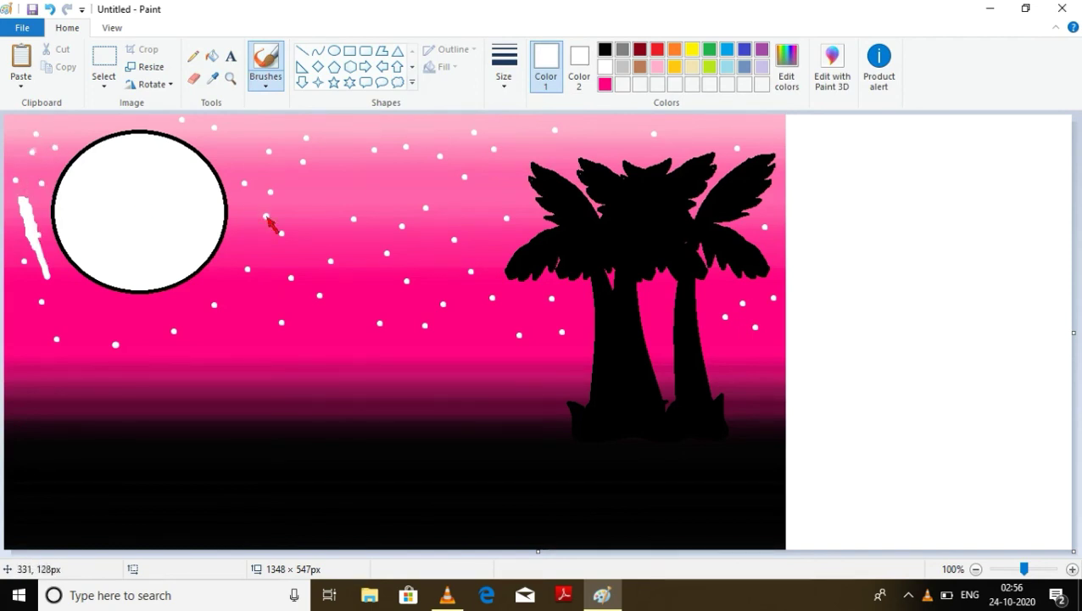
- Frame the scene with an unfilled white rectangle in the thickest outline, about 983 × 541 px, and narrow the canvas to 987 × 547 px
click(349, 51)
click(503, 72)
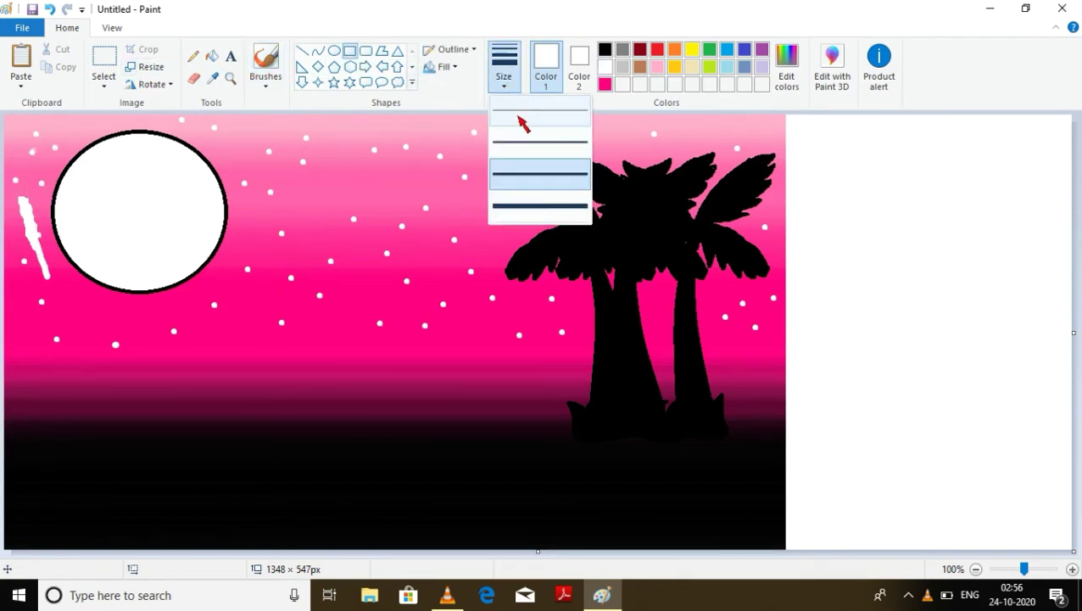
click(509, 209)
click(442, 66)
click(454, 106)
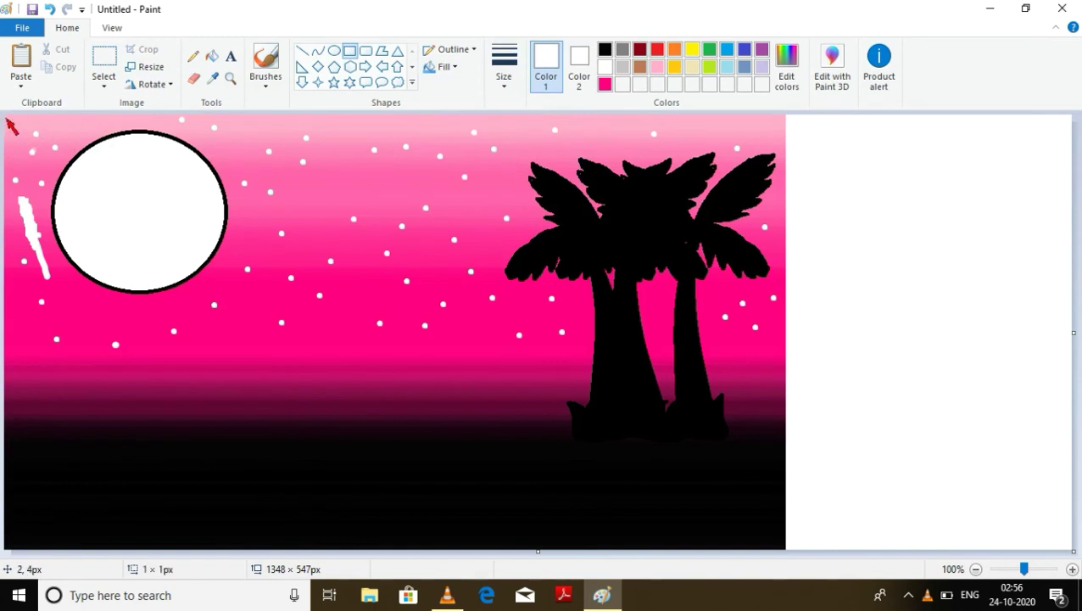
drag(6, 118, 785, 548)
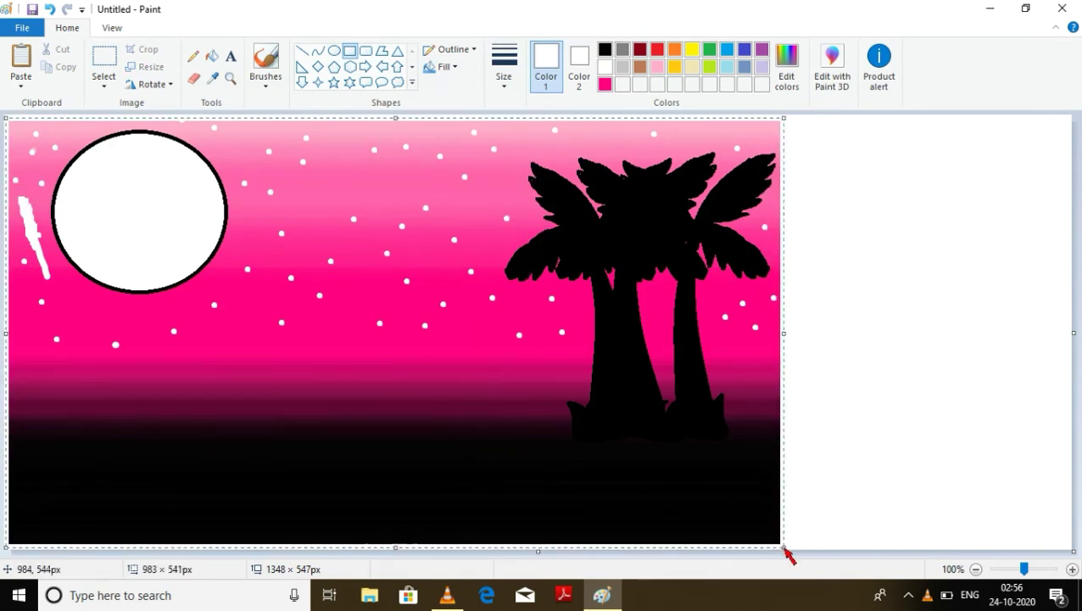
mouse_move(1074, 333)
mouse_down()
mouse_move(1051, 357)
mouse_move(915, 367)
mouse_move(853, 341)
mouse_move(787, 350)
mouse_up()
- Scatter smaller white star dots between the existing stars using a thinner brush size
click(266, 63)
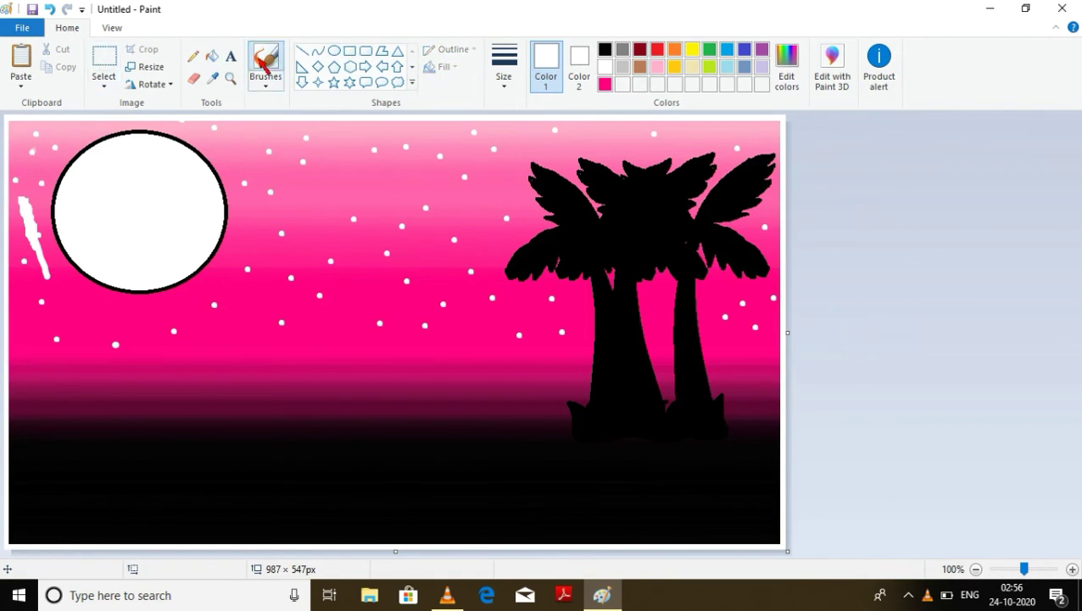
click(504, 64)
click(552, 166)
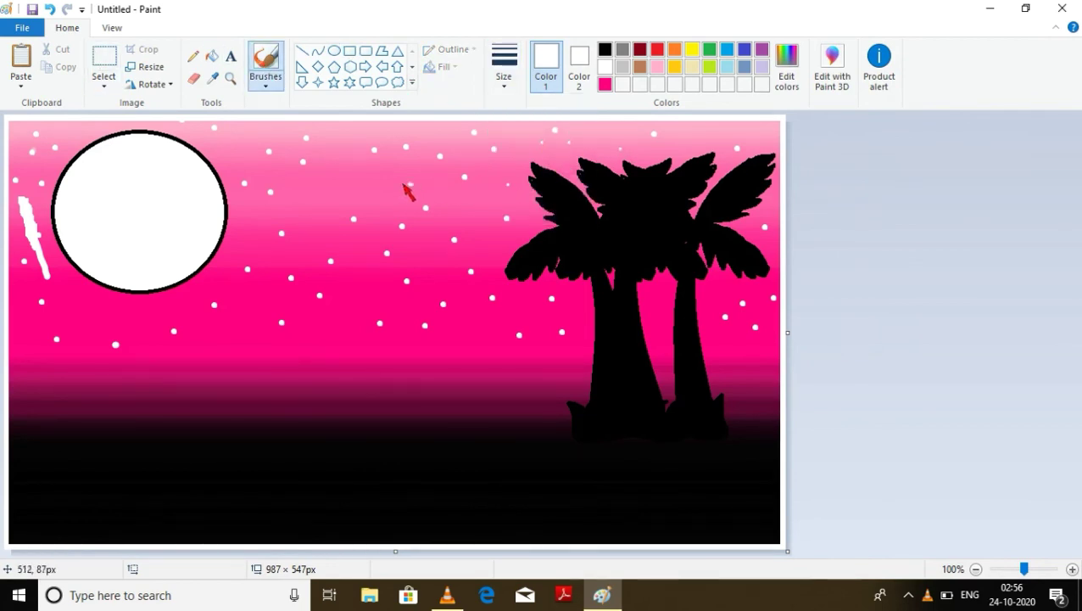
click(370, 274)
click(341, 304)
click(391, 300)
click(416, 309)
click(405, 337)
click(246, 329)
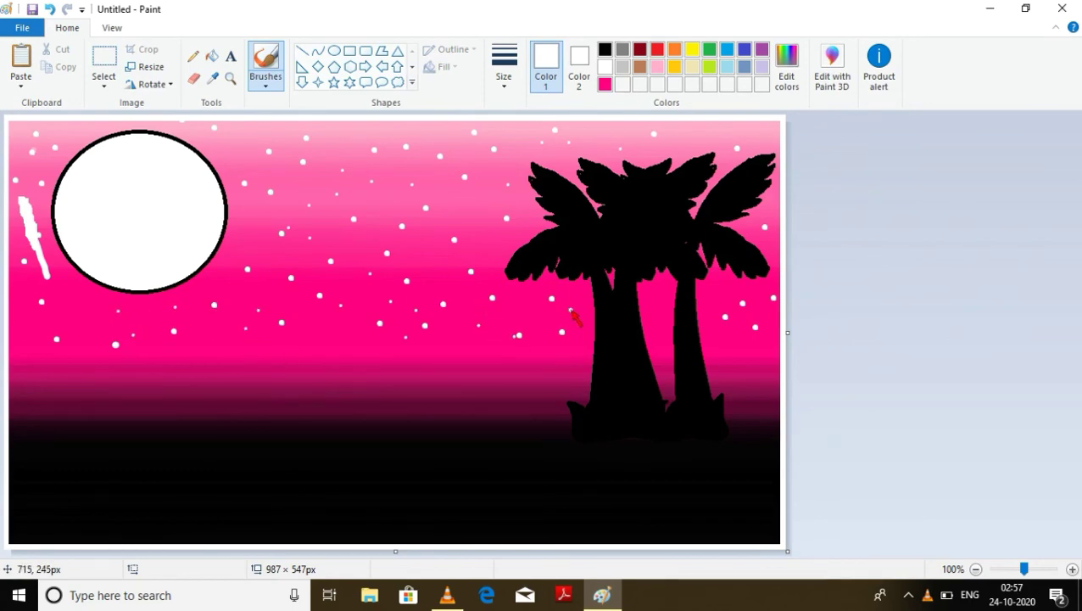